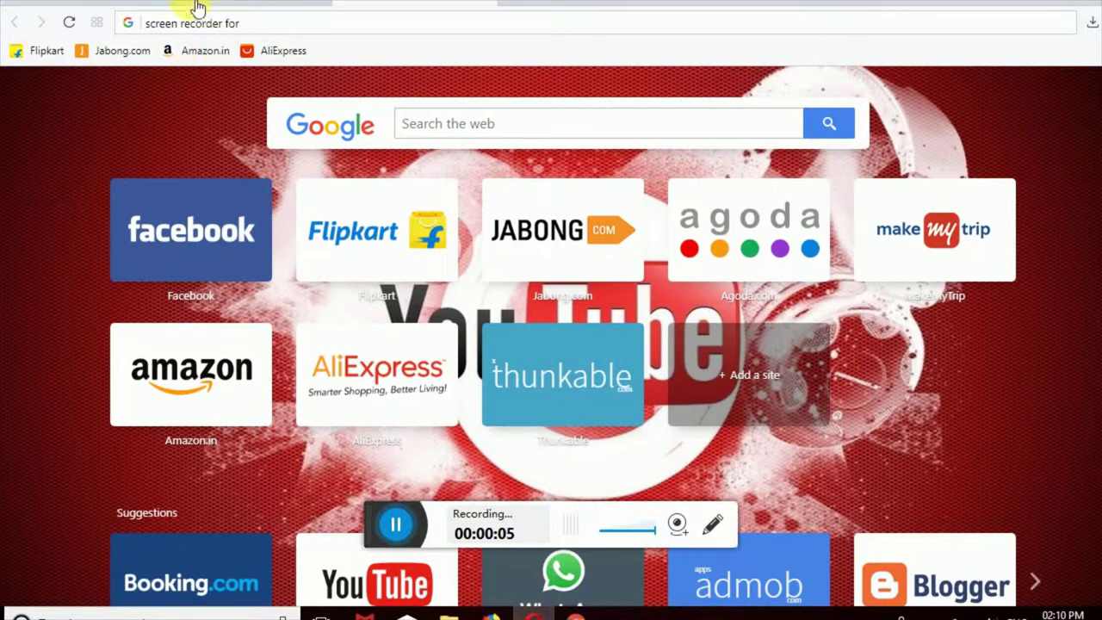
Switch to the AdMob console and start creating a new campaign from its campaigns list.
click(124, 5)
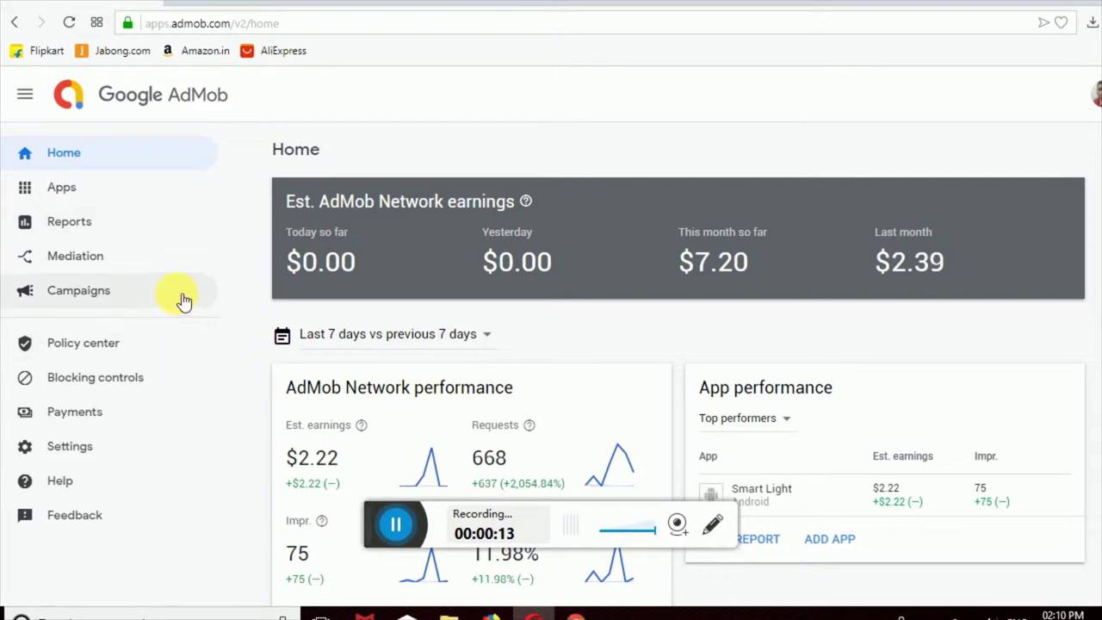
click(73, 290)
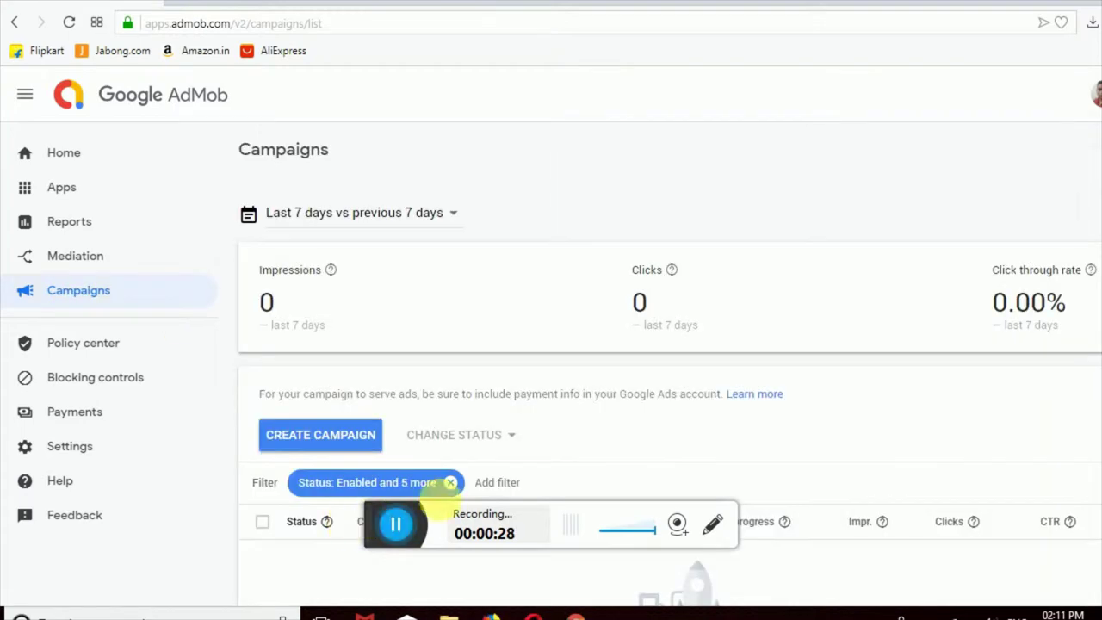
scroll(271, 303, down, 2)
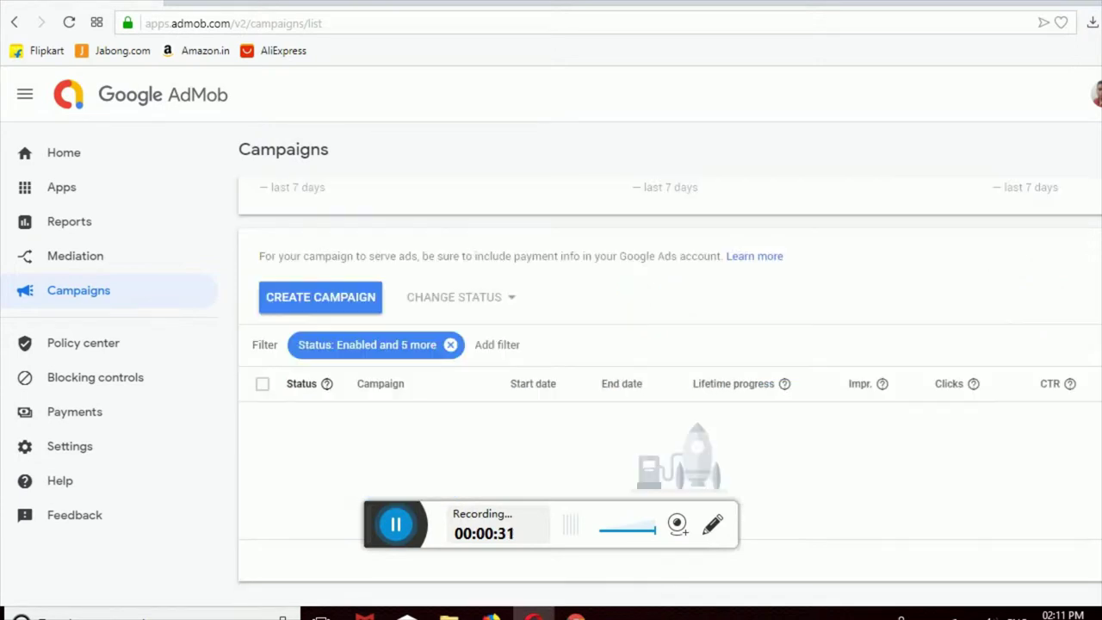
click(354, 301)
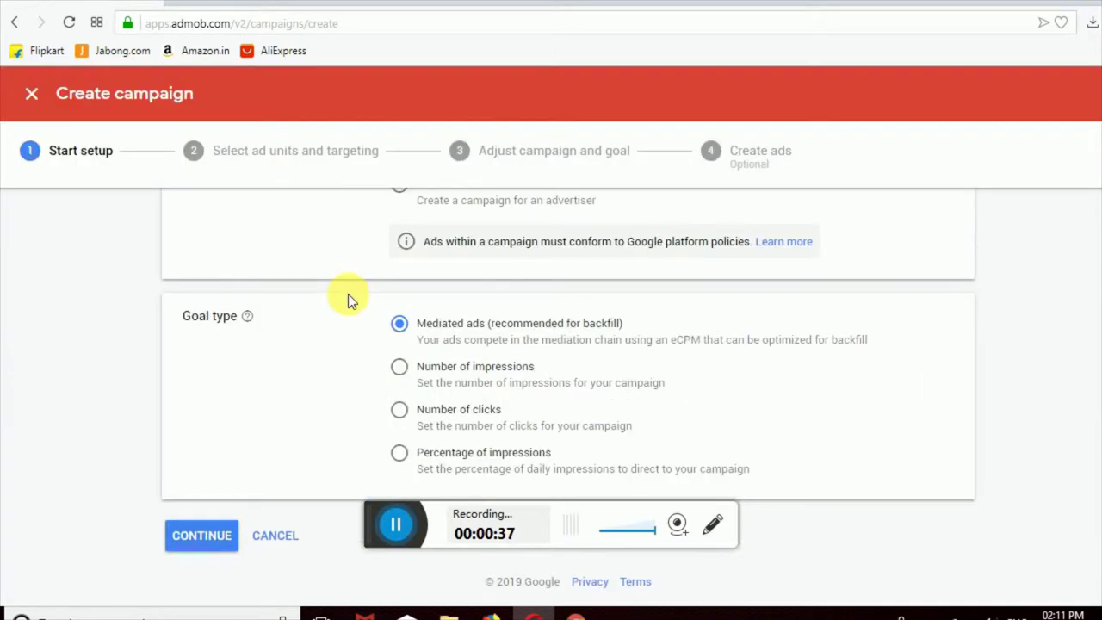
Set the house ad campaign's goal type to Number of impressions and continue to ad unit selection.
scroll(568, 387, up, 1)
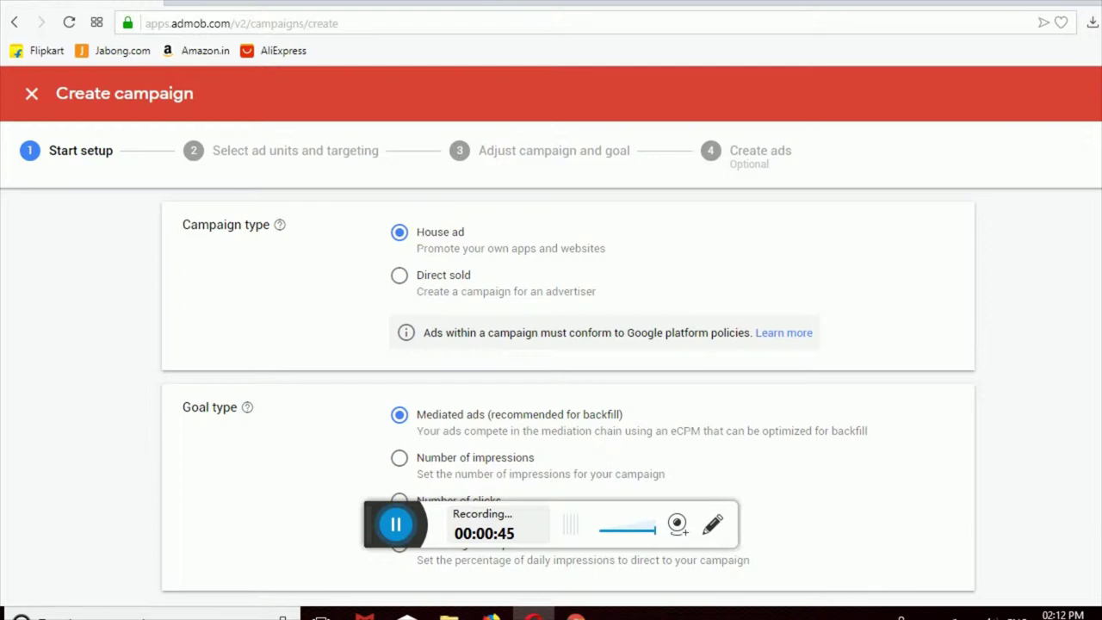
scroll(568, 388, down, 1)
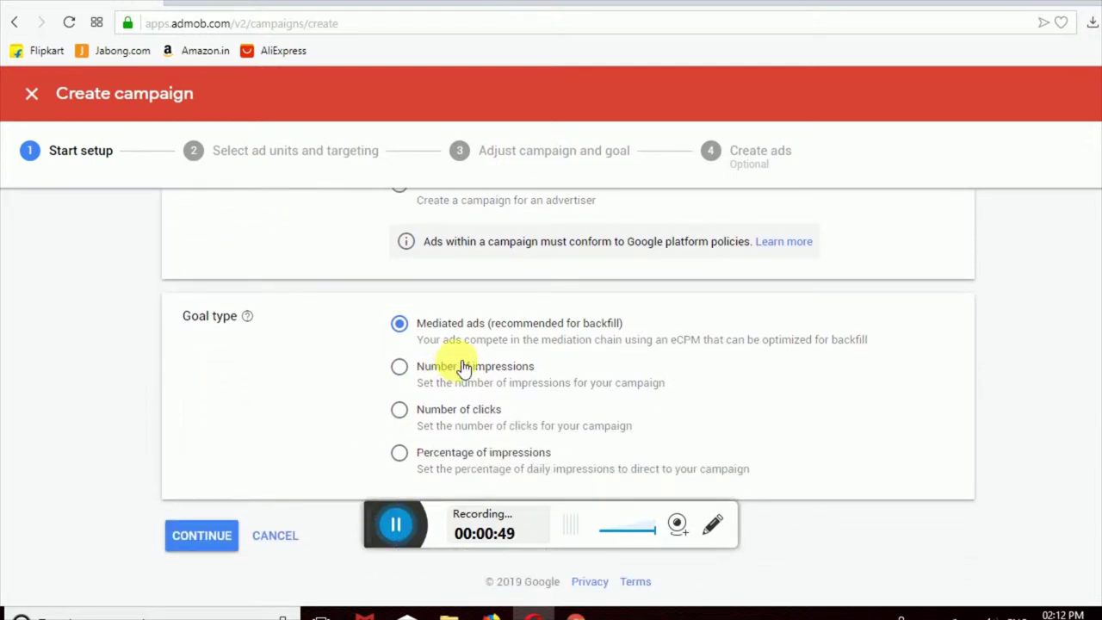
click(406, 377)
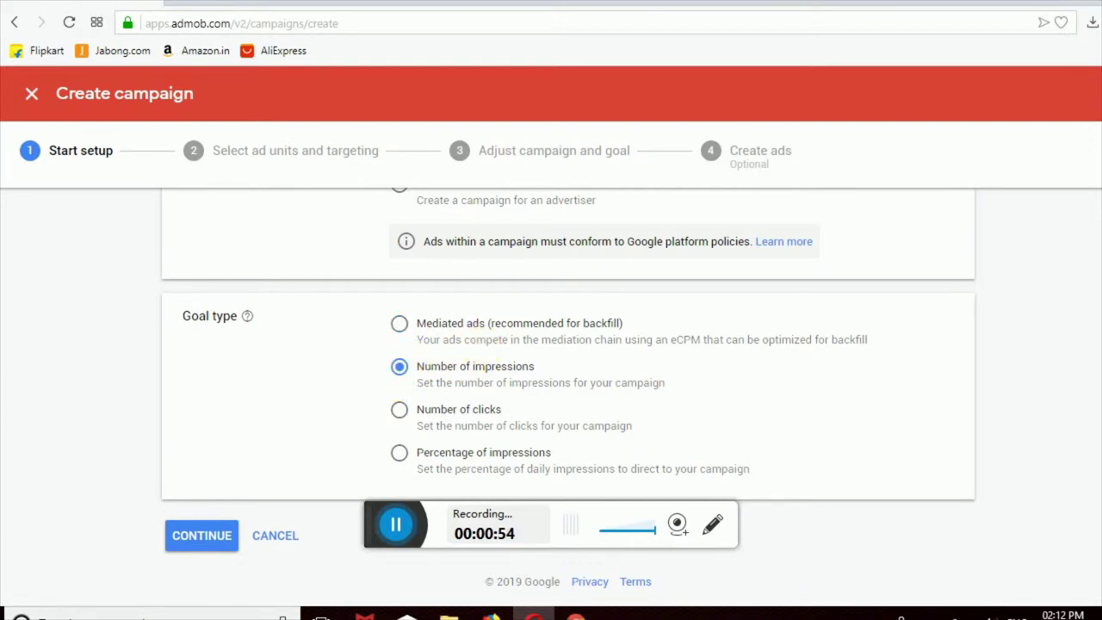
click(217, 540)
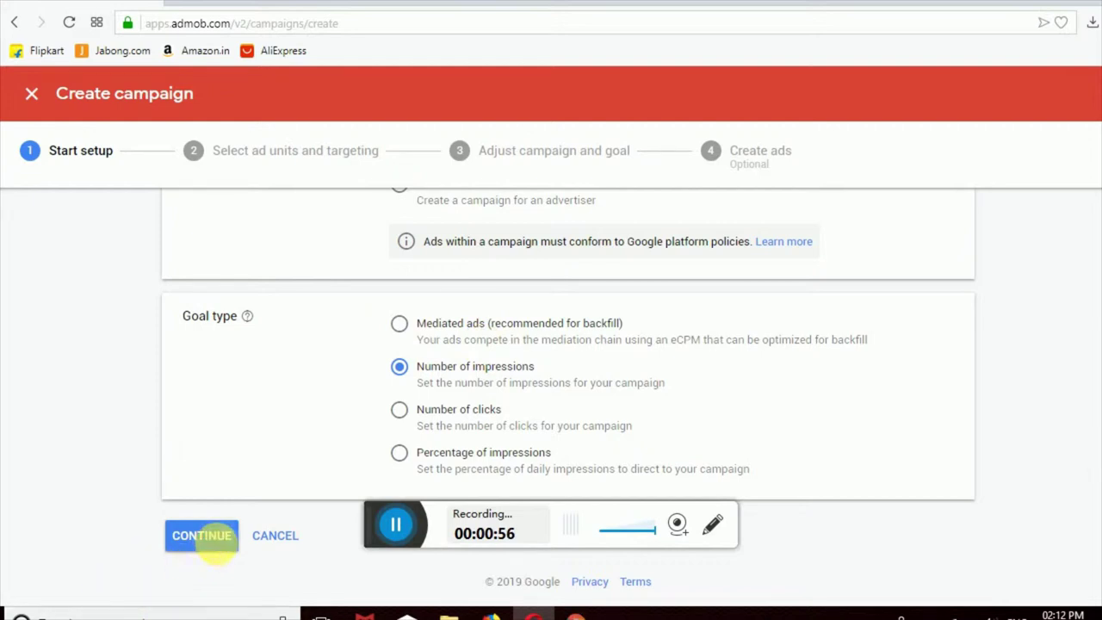
click(222, 550)
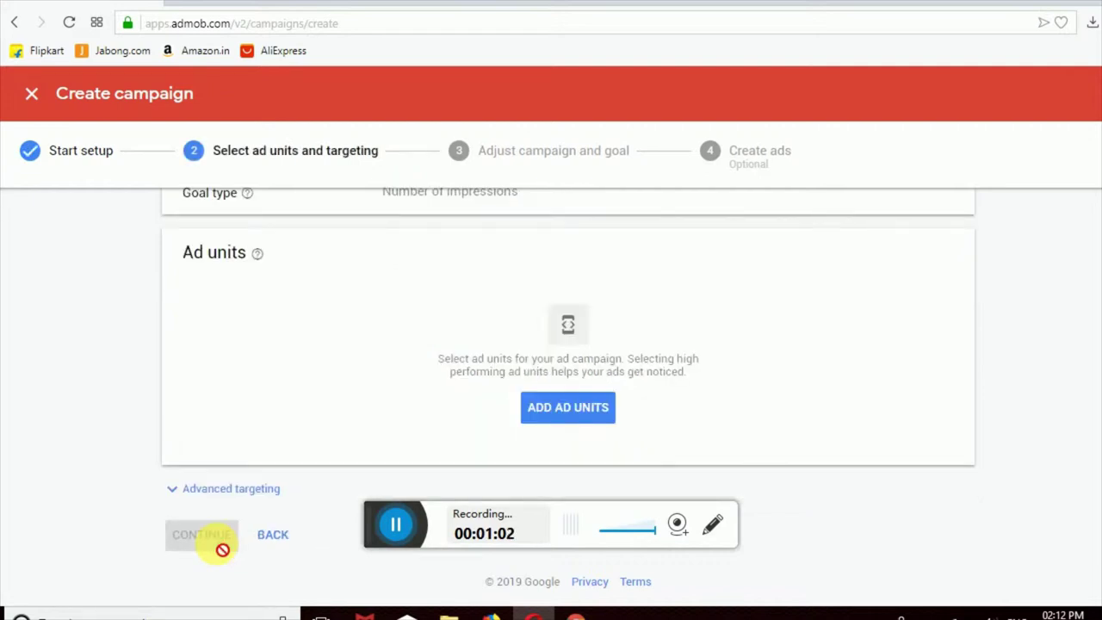
scroll(567, 396, up, 1)
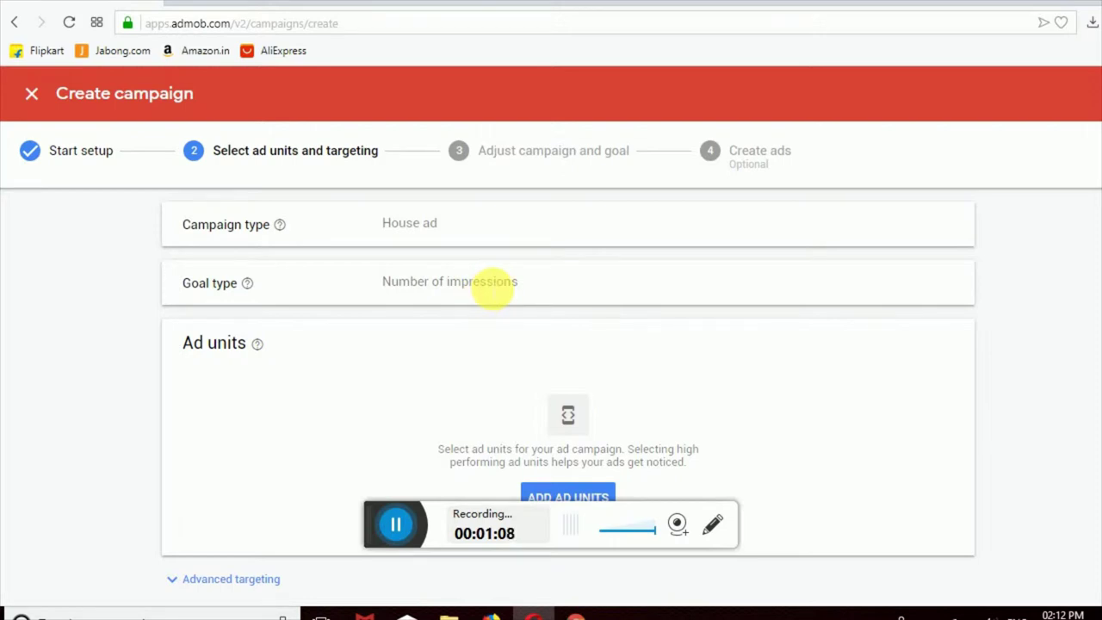
double_click(492, 284)
click(1095, 419)
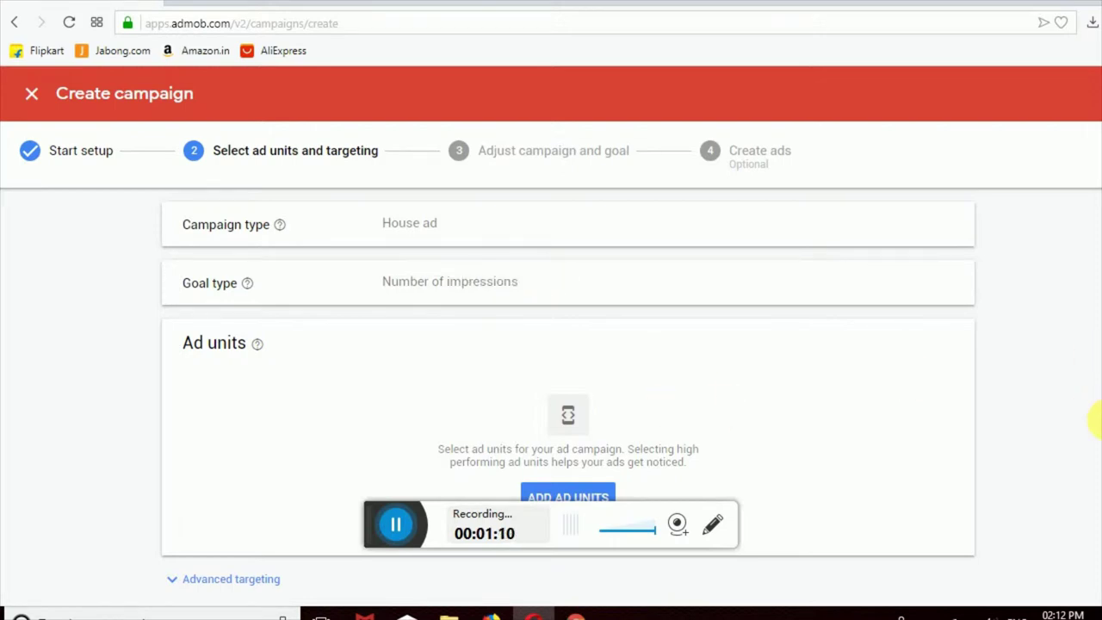
scroll(1094, 419, down, 1)
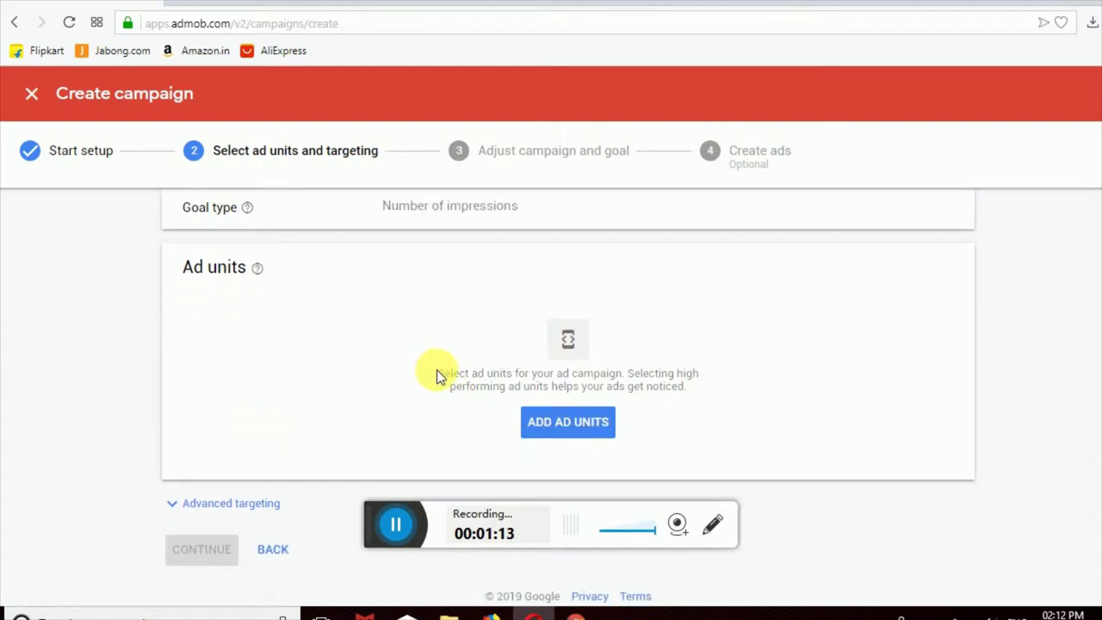
drag(436, 376, 514, 377)
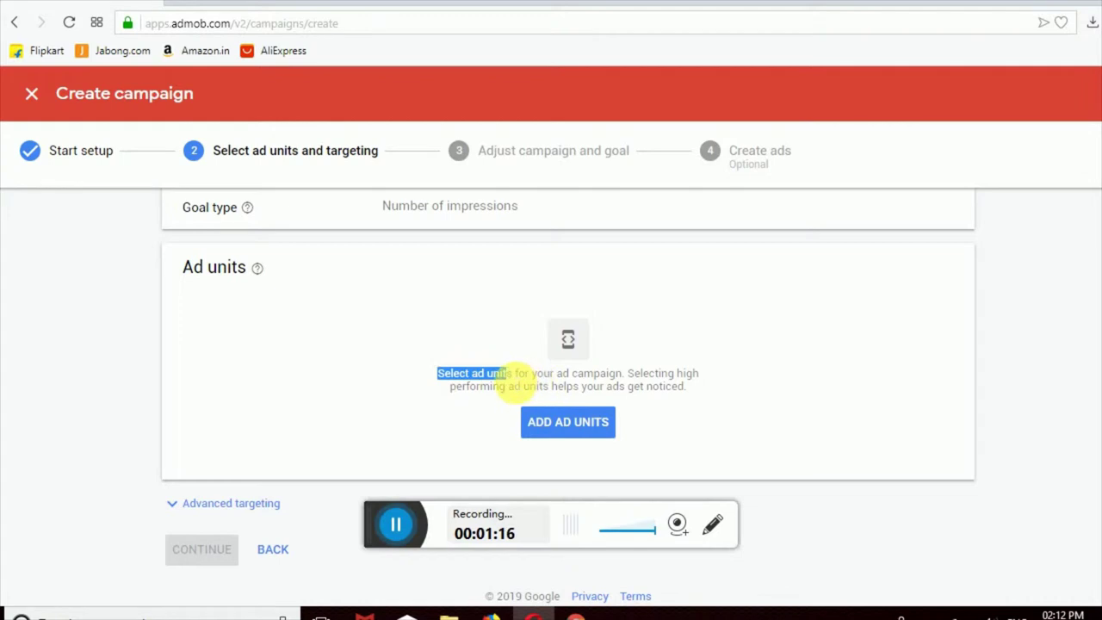
click(421, 399)
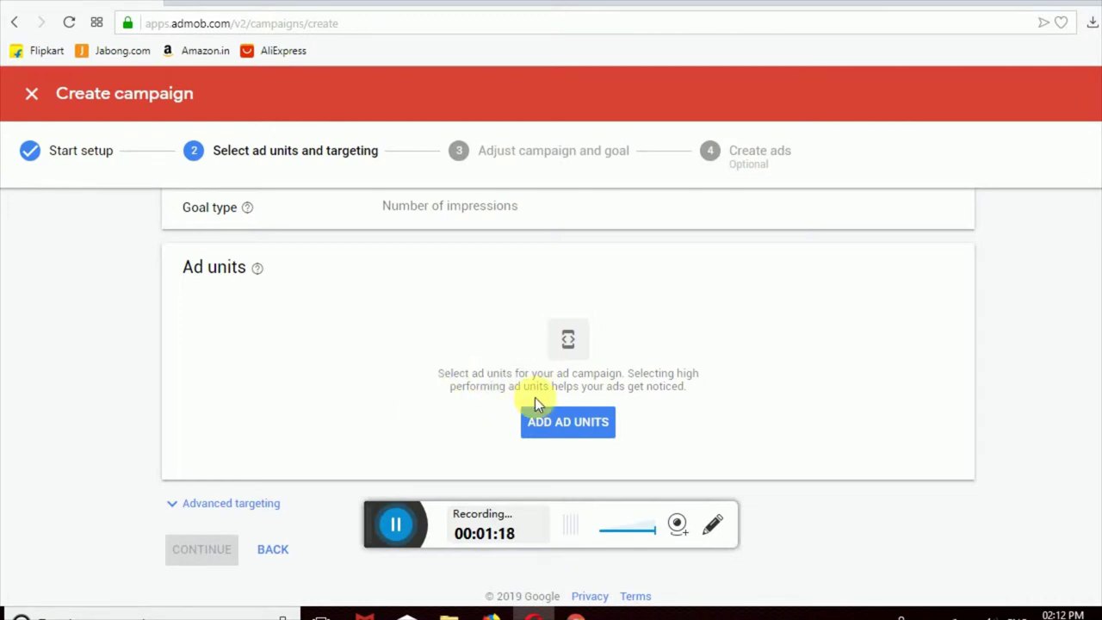
Add the banner and rewarded ad units of the Survivors Help app to the campaign and continue to its goal settings.
click(591, 423)
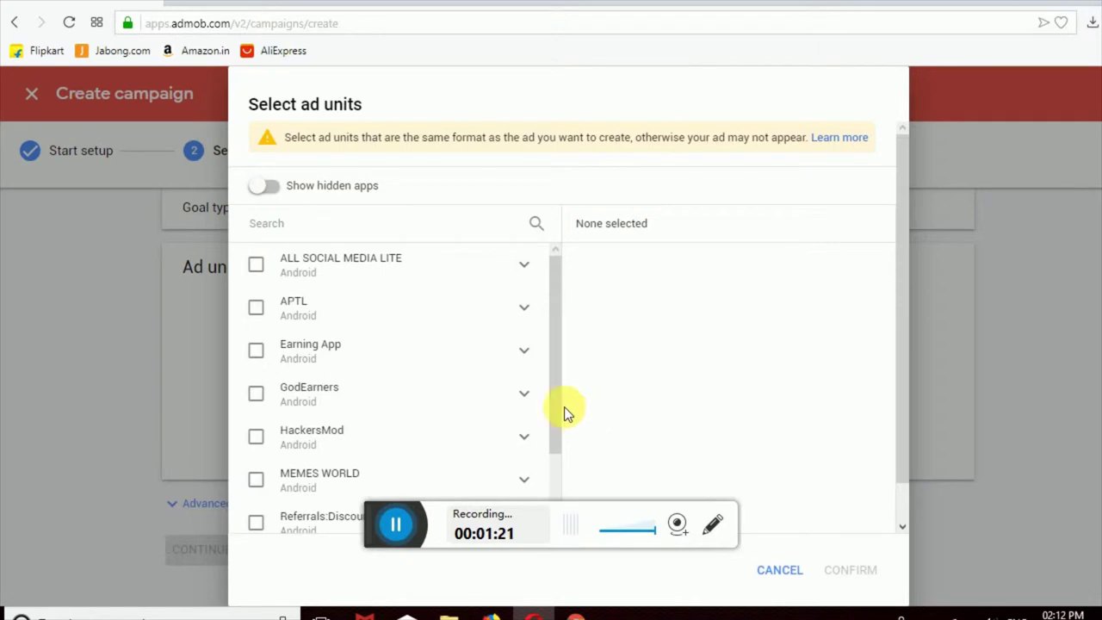
drag(555, 384, 531, 522)
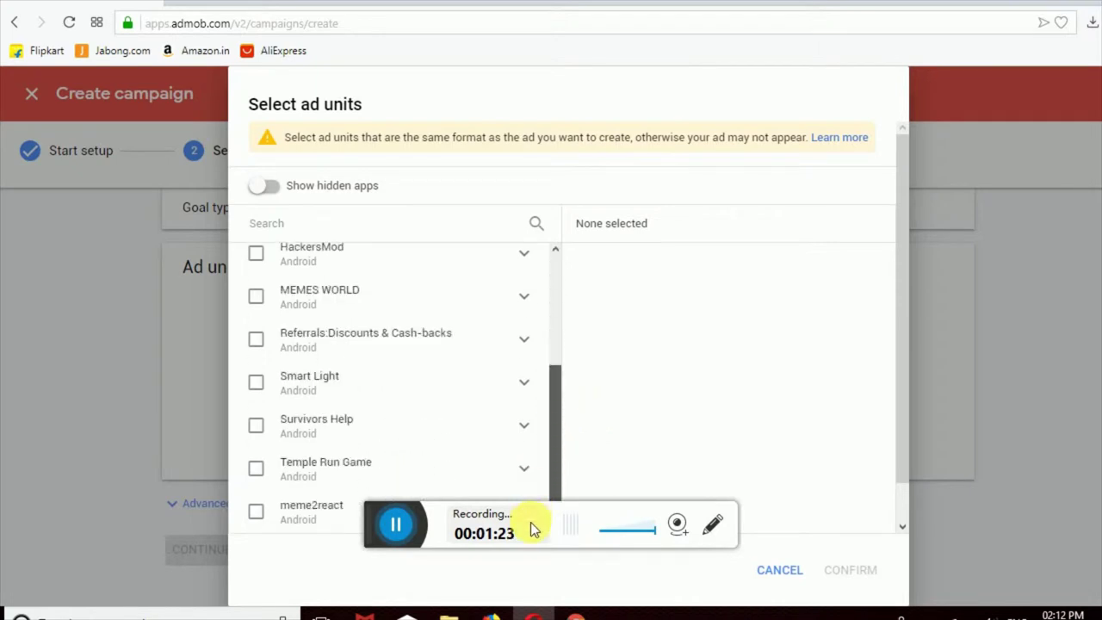
click(364, 438)
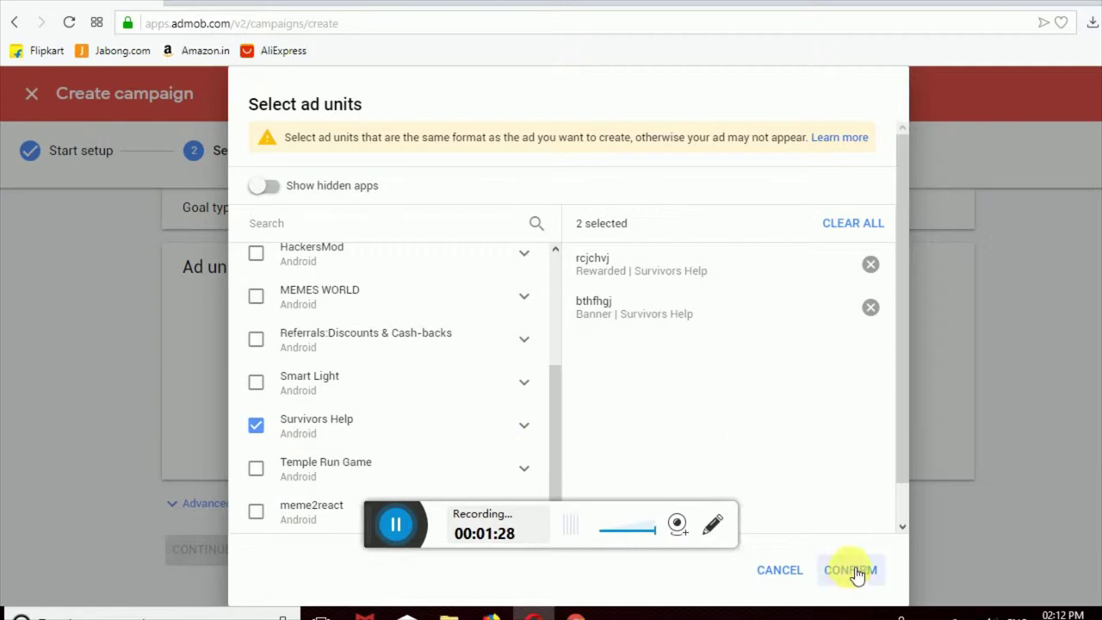
click(527, 429)
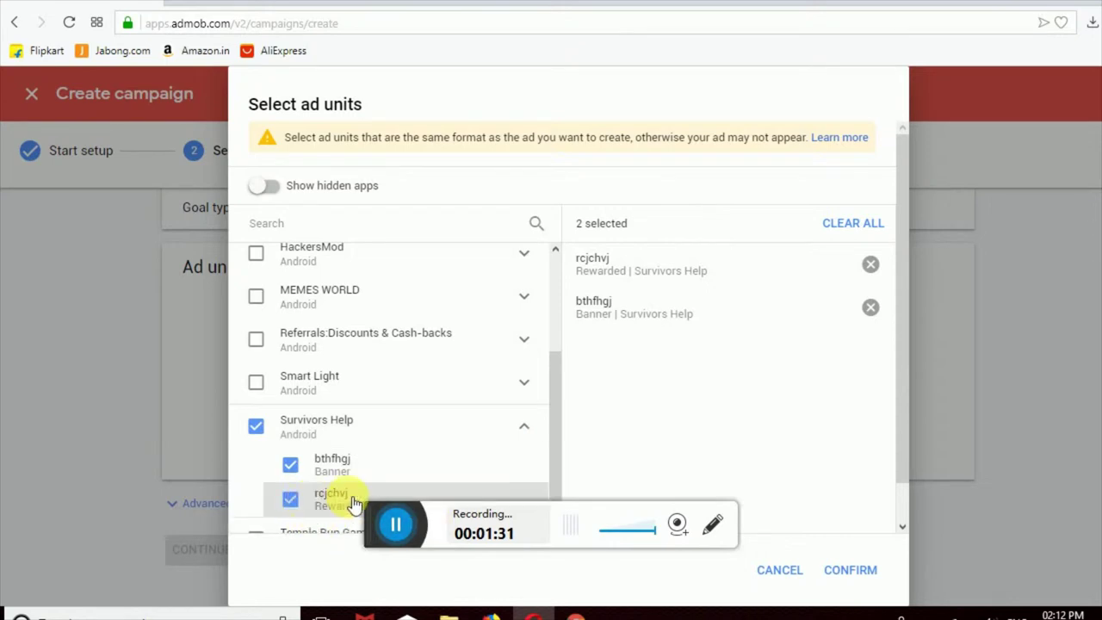
click(860, 570)
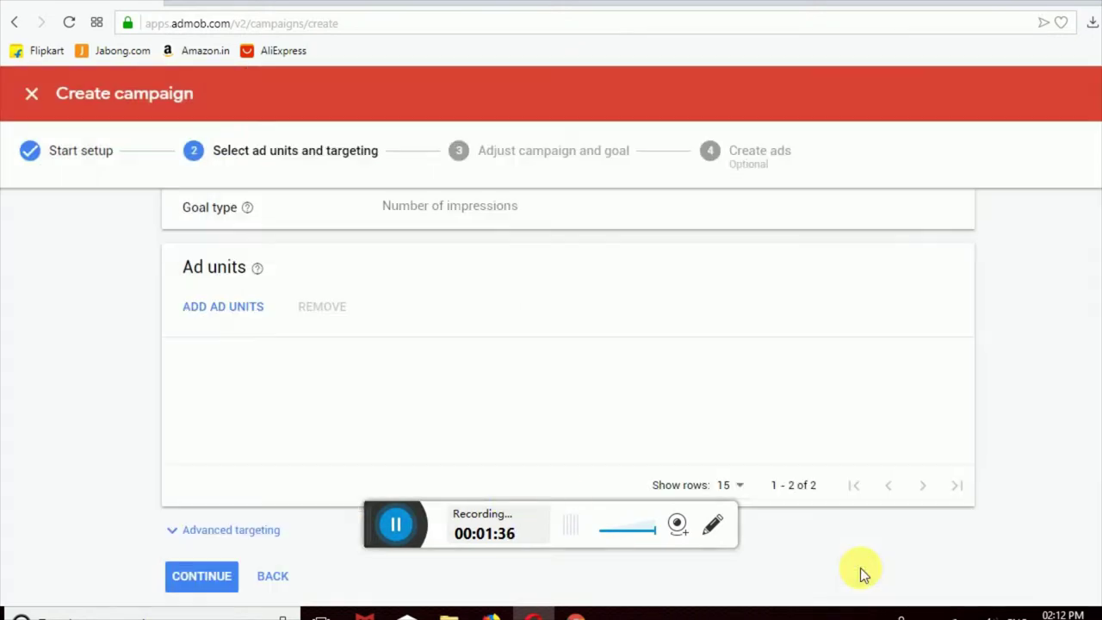
scroll(568, 361, down, 1)
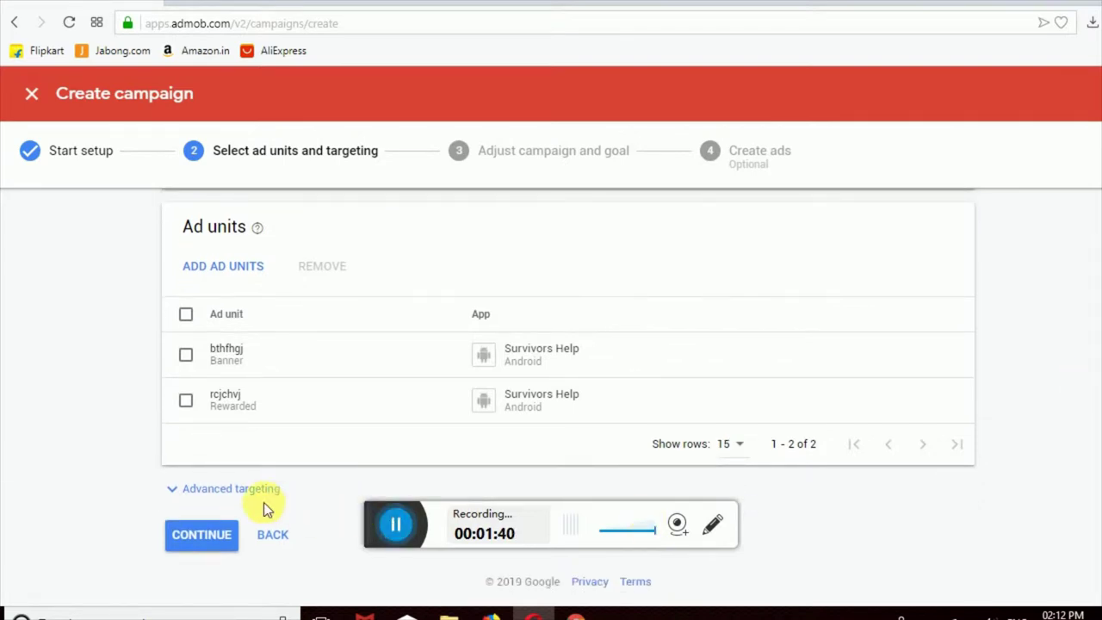
click(216, 542)
click(220, 536)
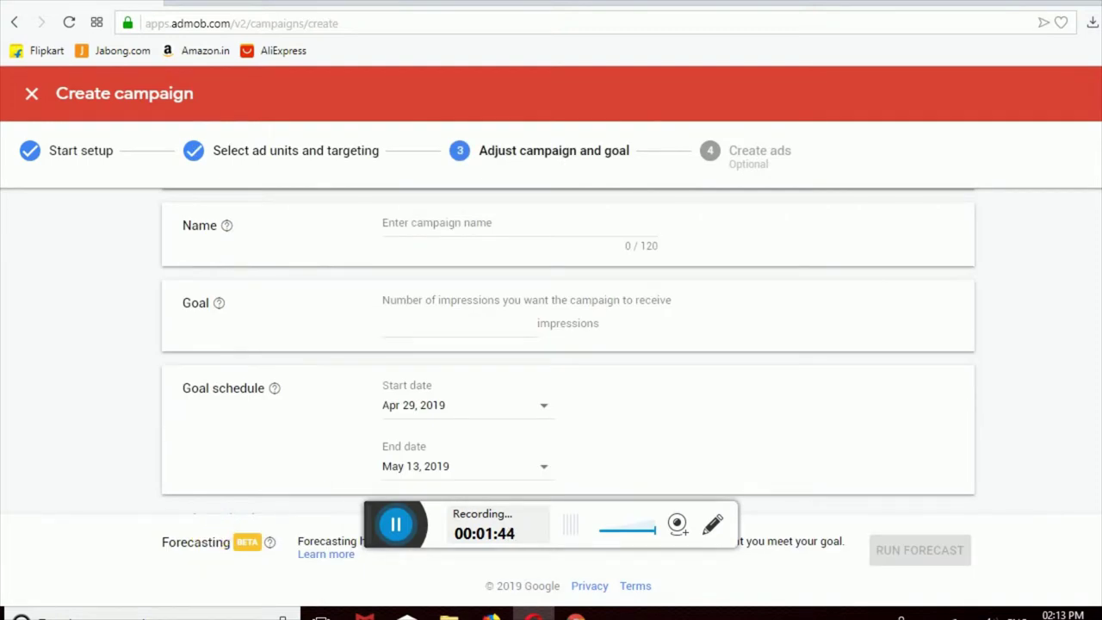
Name the campaign "Campaign Tutorial".
scroll(568, 347, up, 2)
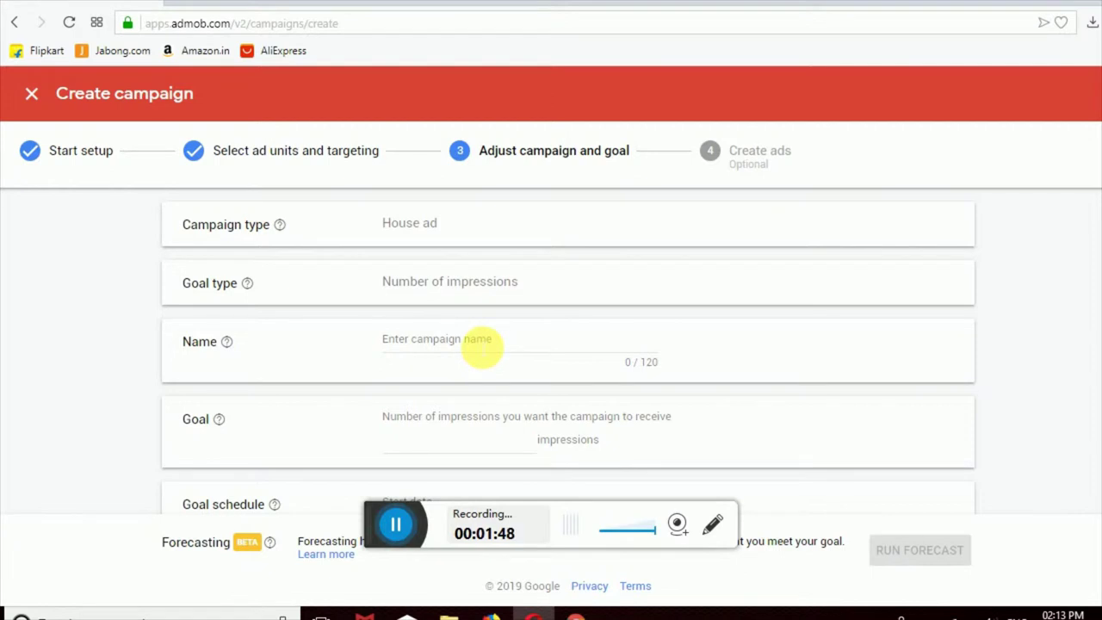
click(482, 346)
text(Cam)
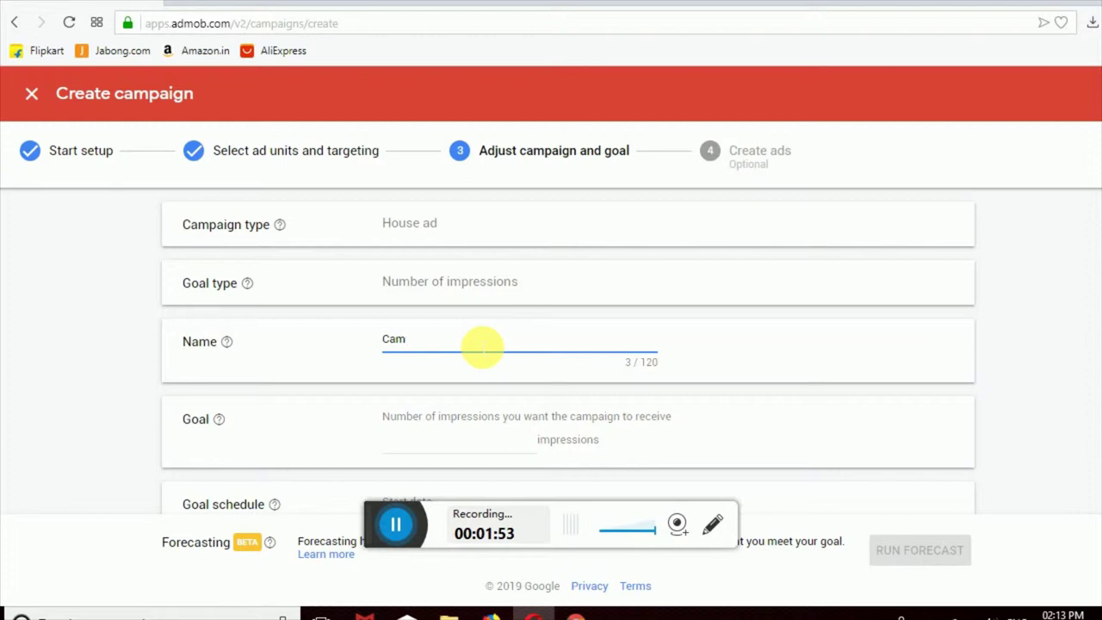
text(paign Tutoril)
key(BackSpace)
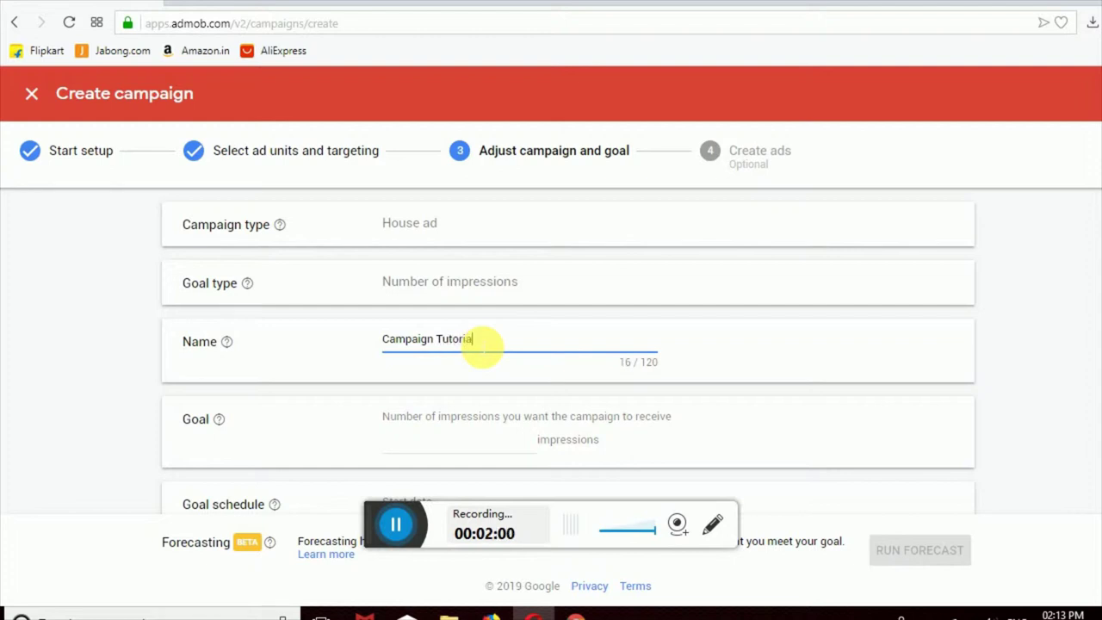
text(al)
Set the campaign goal to 2000 impressions, then save and continue to ad creation.
scroll(568, 344, down, 2)
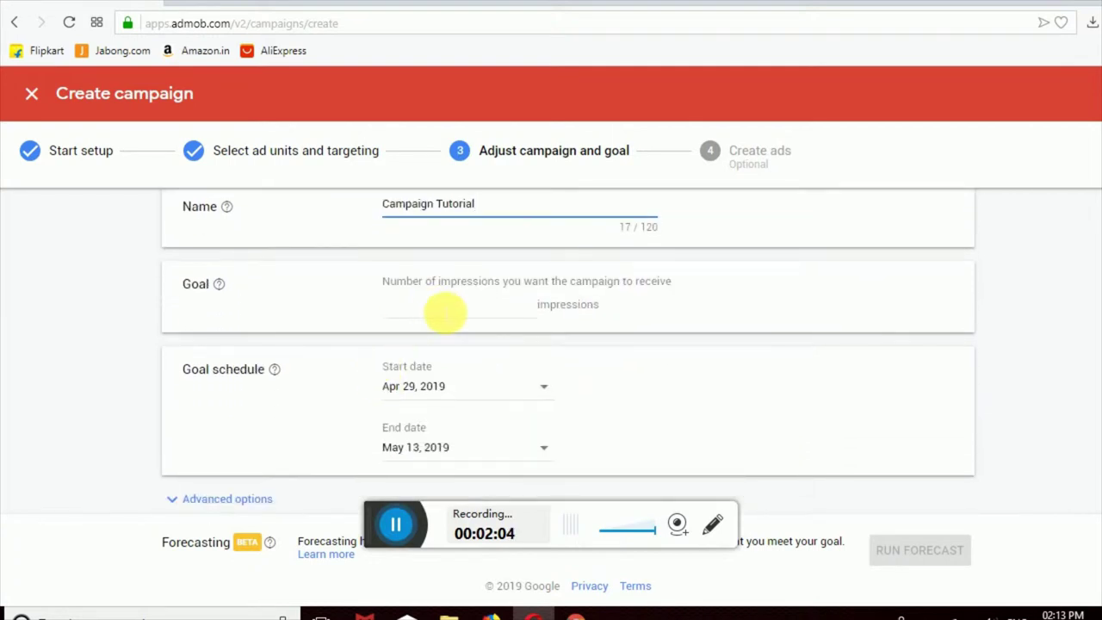
click(444, 311)
text(2000)
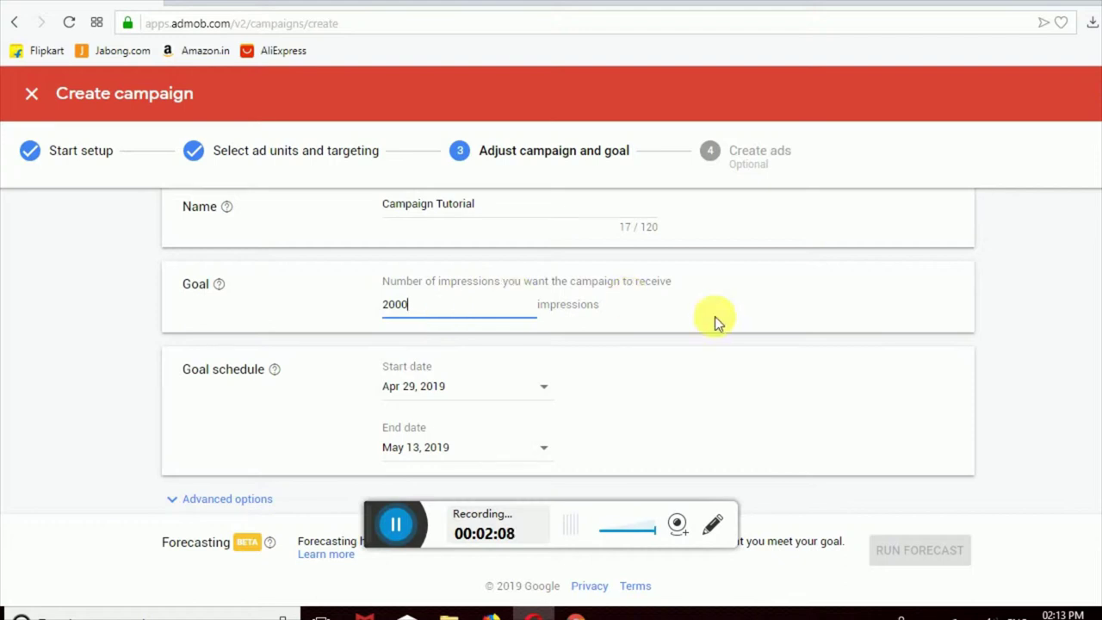
scroll(568, 345, down, 1)
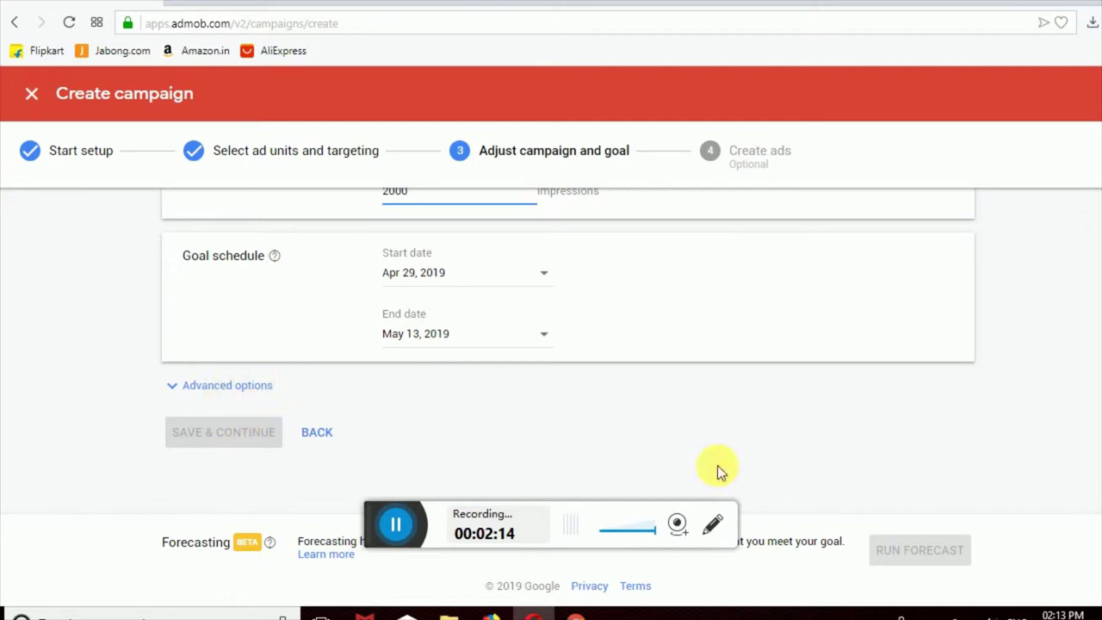
scroll(1079, 373, up, 1)
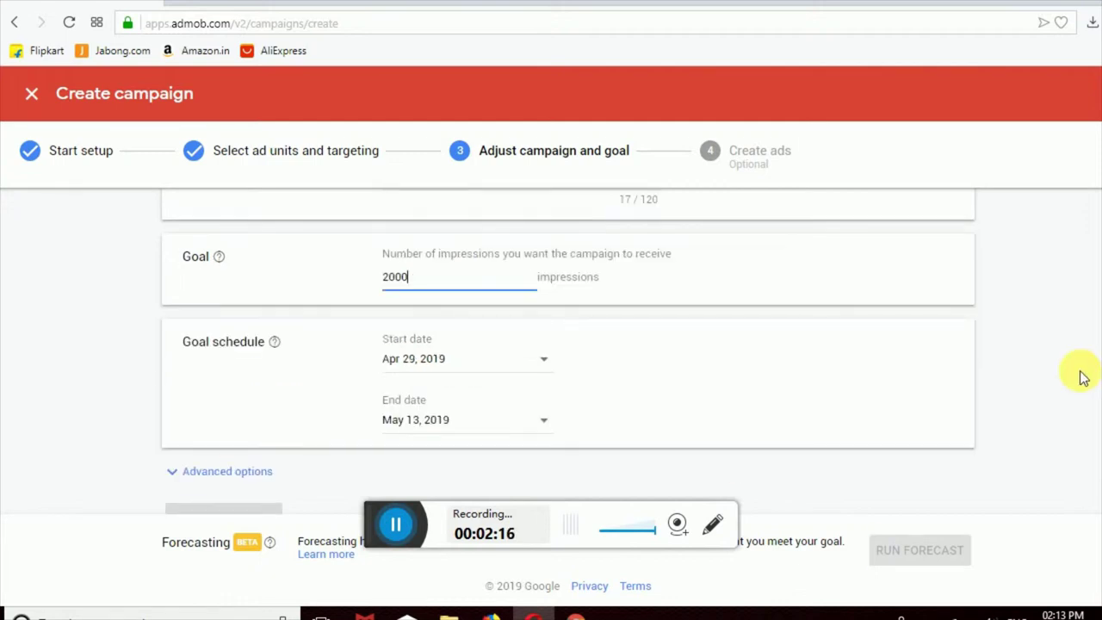
click(1086, 376)
scroll(1086, 376, down, 1)
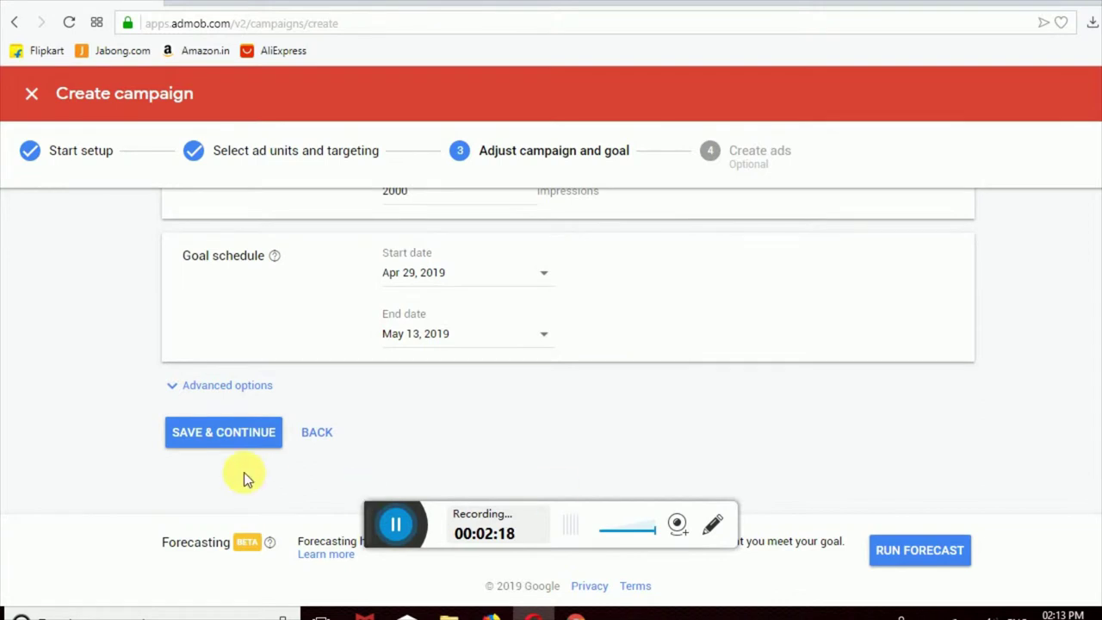
click(252, 435)
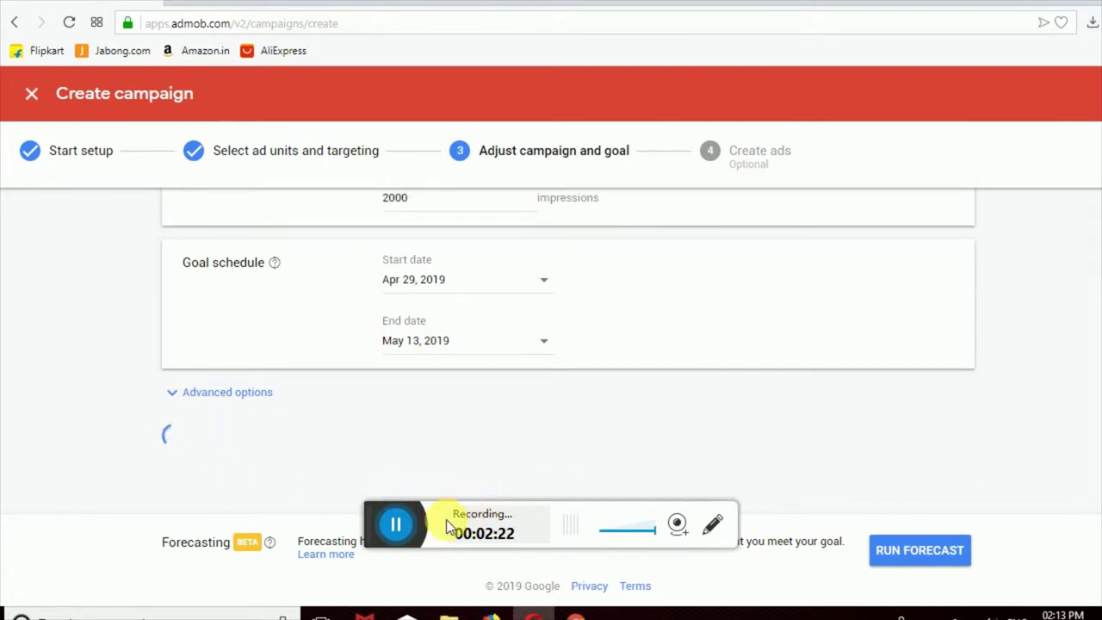
drag(446, 519, 456, 525)
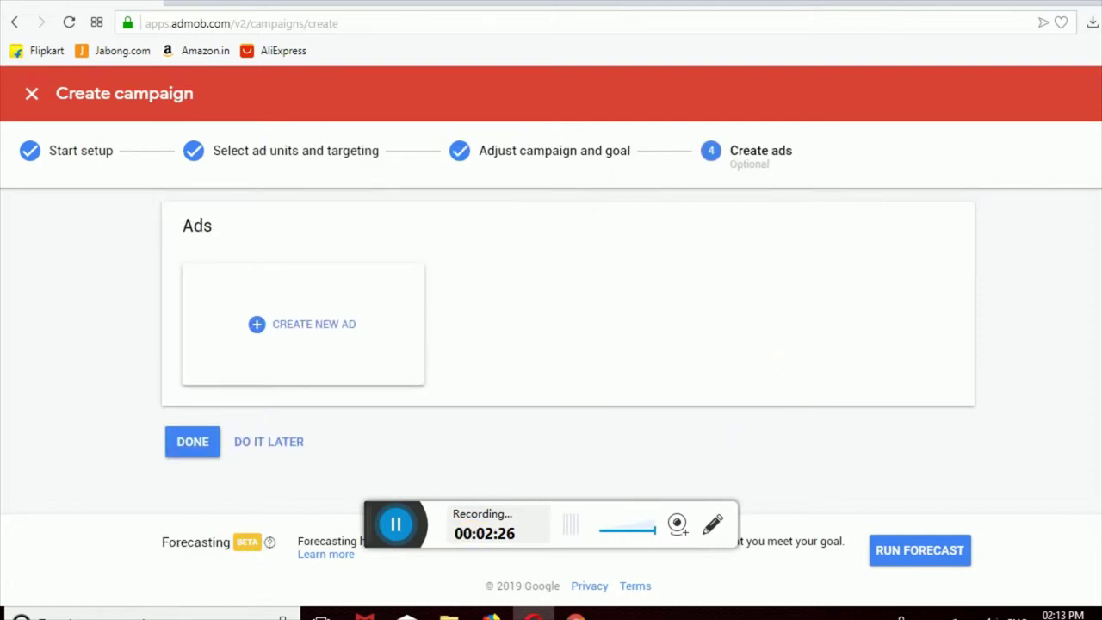
Start a new ad for the campaign that advertises a website.
click(328, 334)
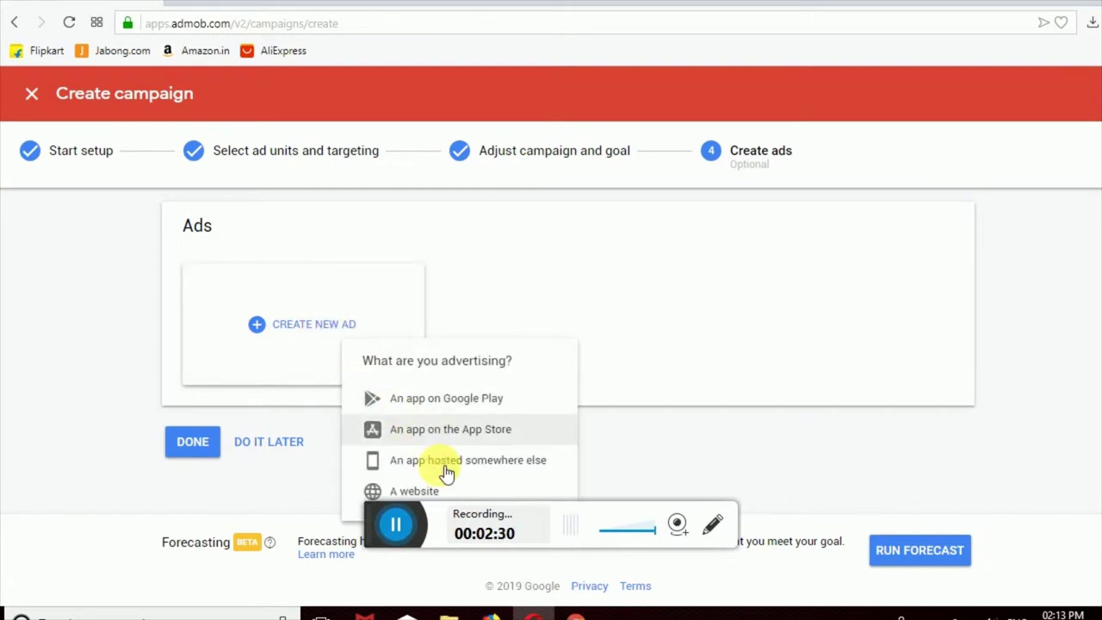
click(1046, 328)
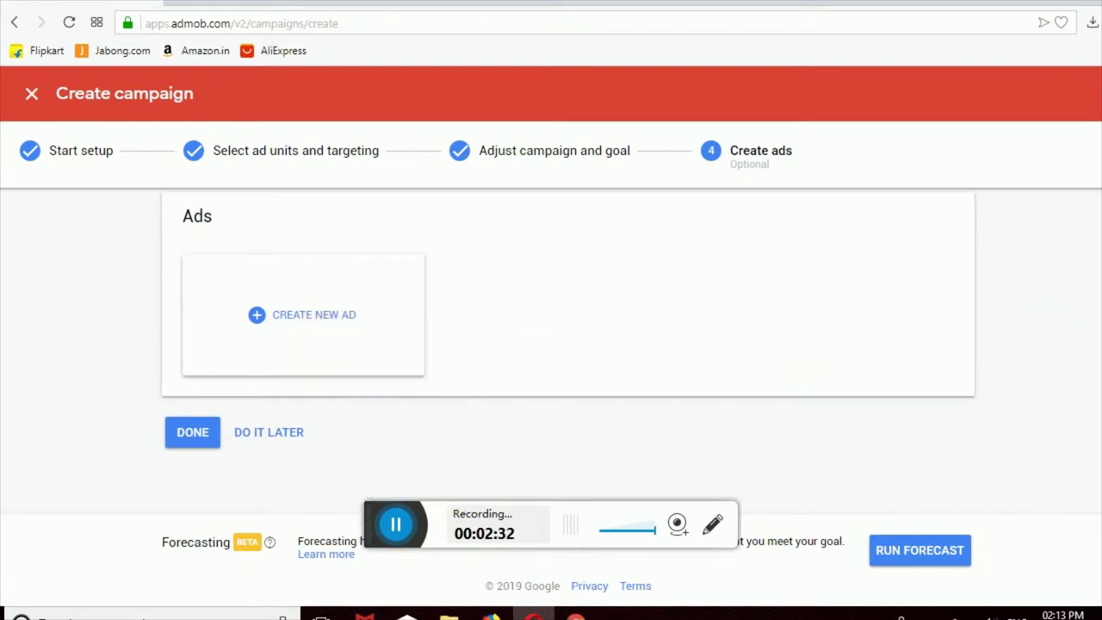
click(319, 331)
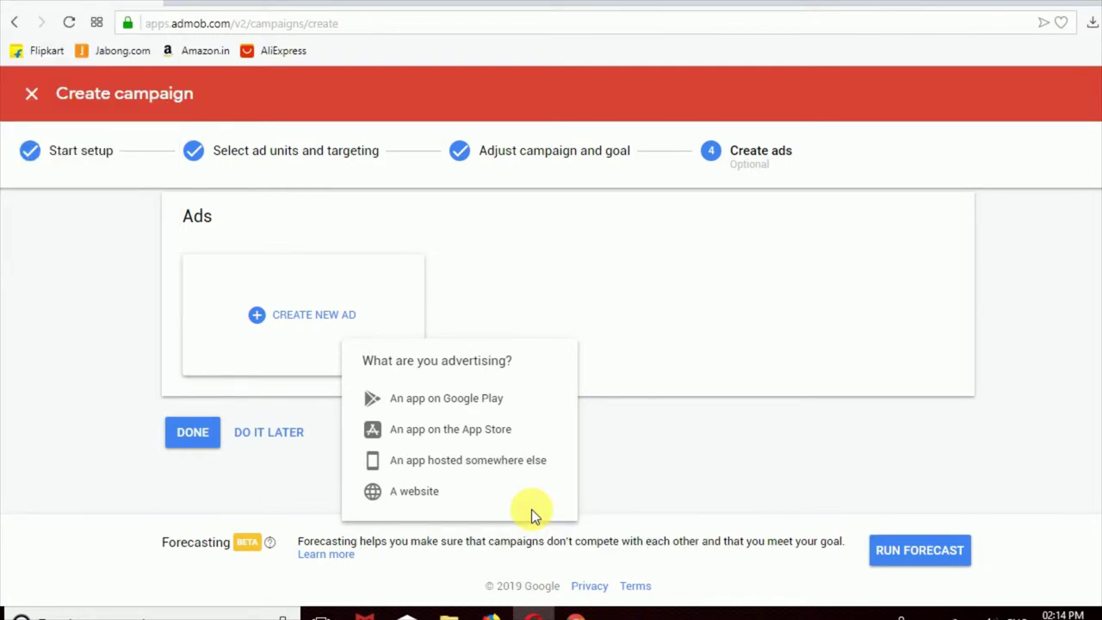
click(430, 501)
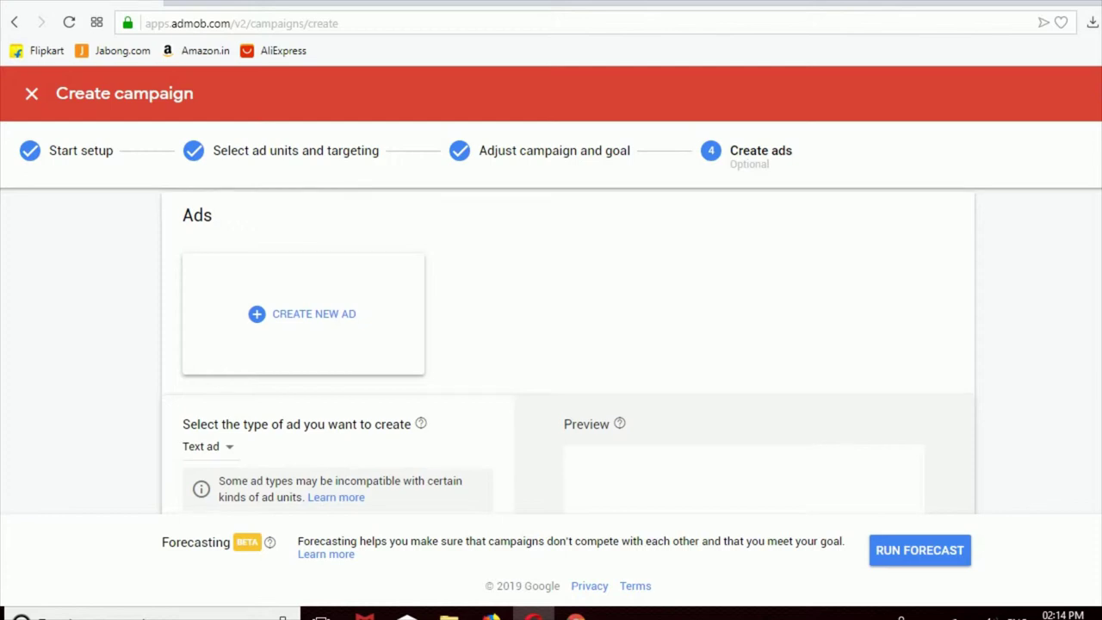
Switch the ad type to Image ad, examine its form fields, and return the type to Text ad.
scroll(568, 353, down, 2)
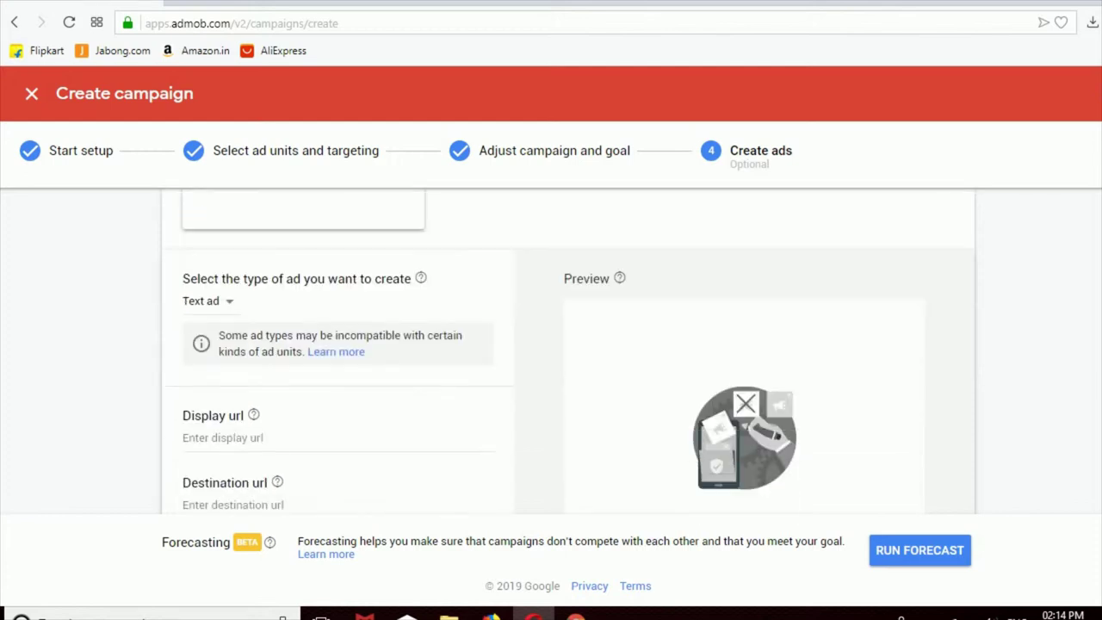
click(215, 315)
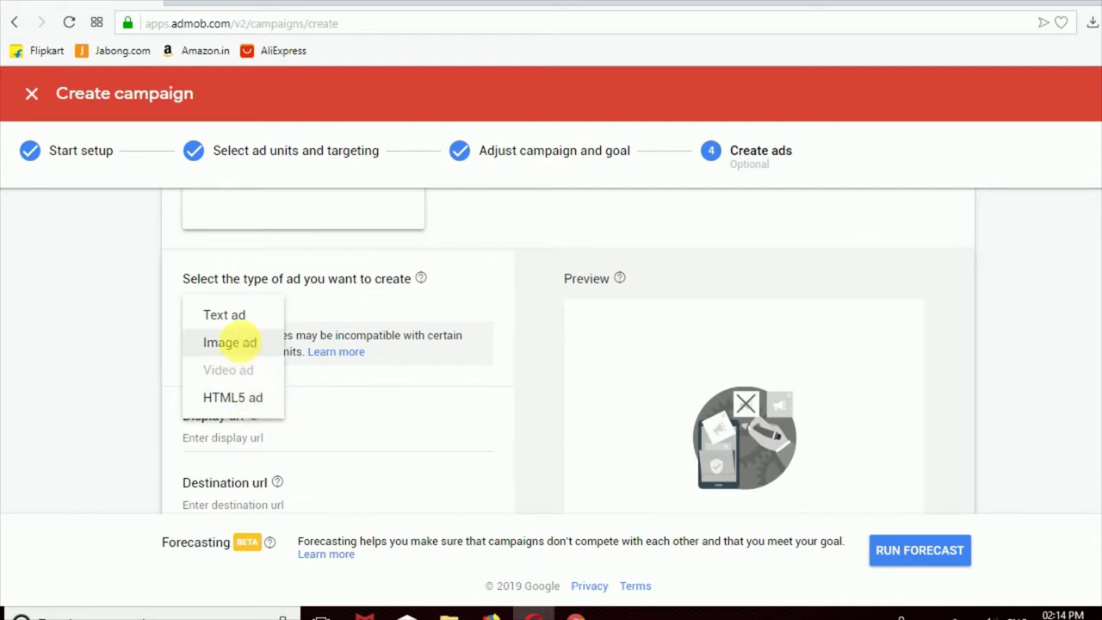
click(246, 344)
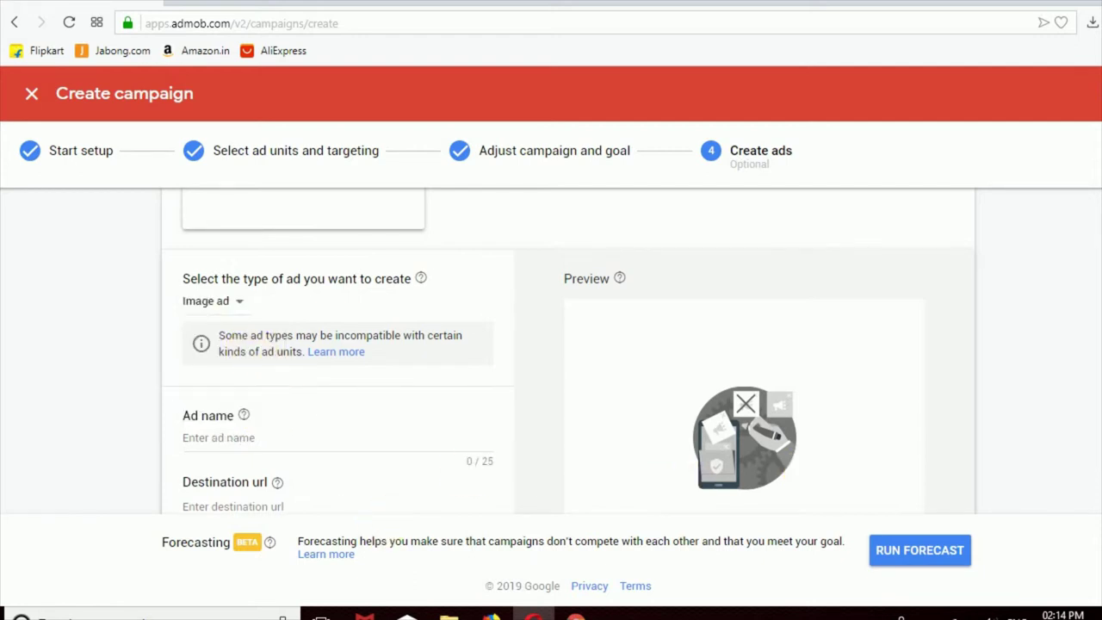
scroll(567, 345, down, 3)
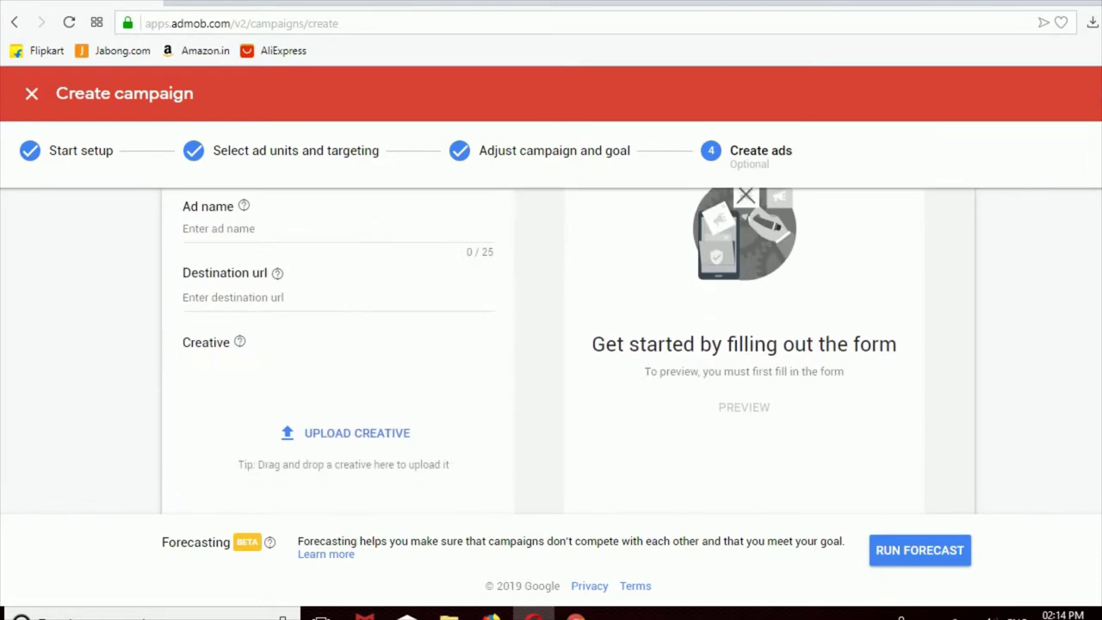
scroll(568, 344, up, 1)
scroll(336, 436, up, 1)
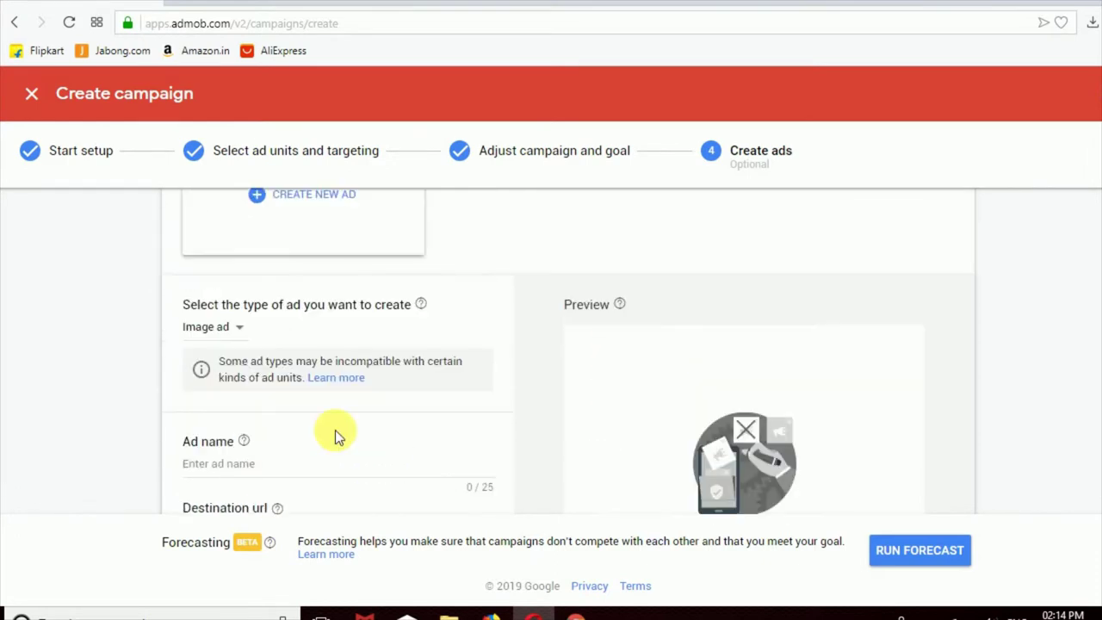
click(245, 332)
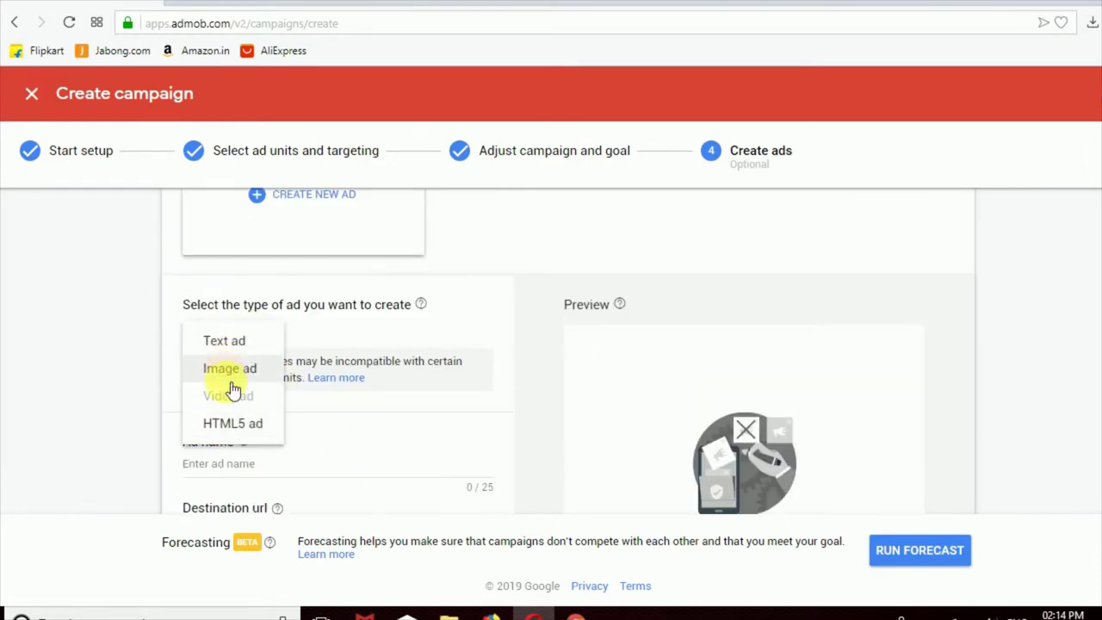
click(225, 342)
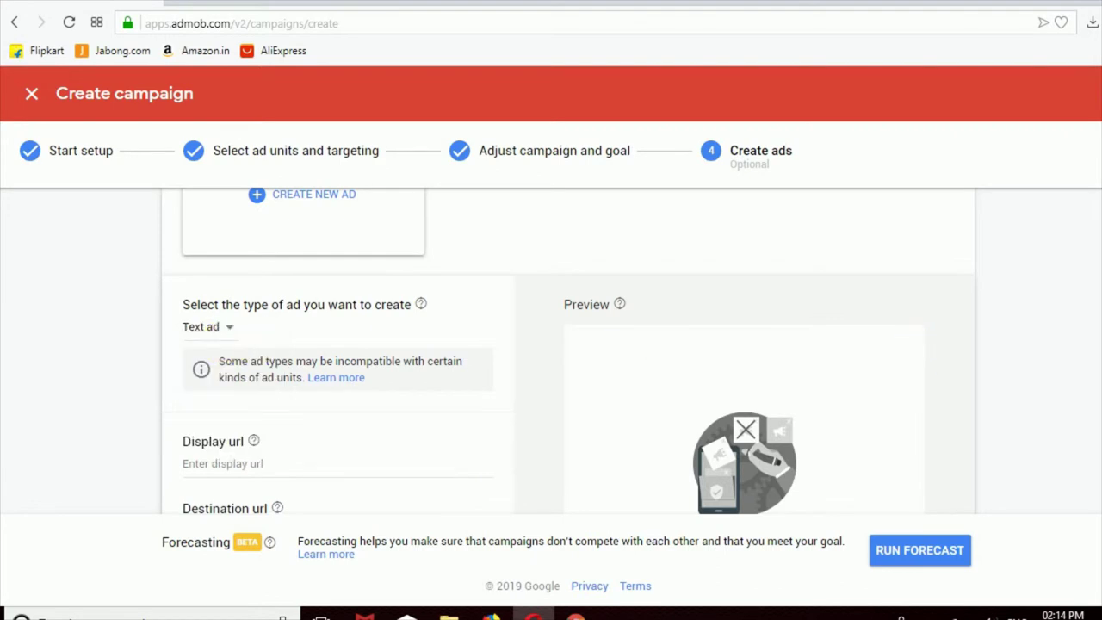
Set the text ad's display URL to youtube.com/c/ followed by the channel's name.
scroll(531, 351, down, 2)
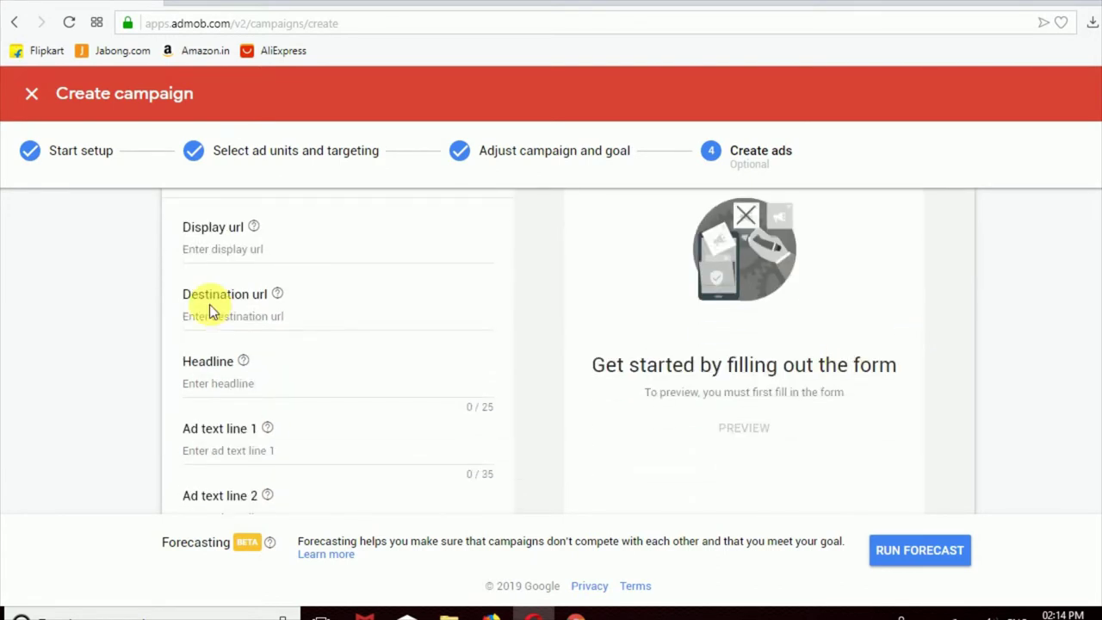
click(262, 252)
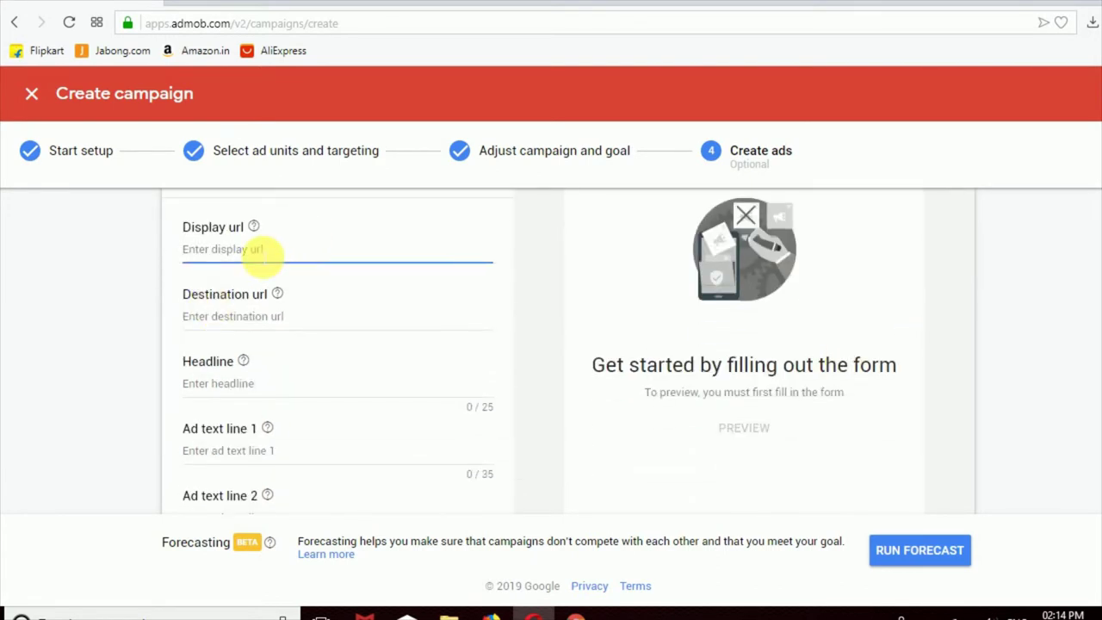
text(youtube.)
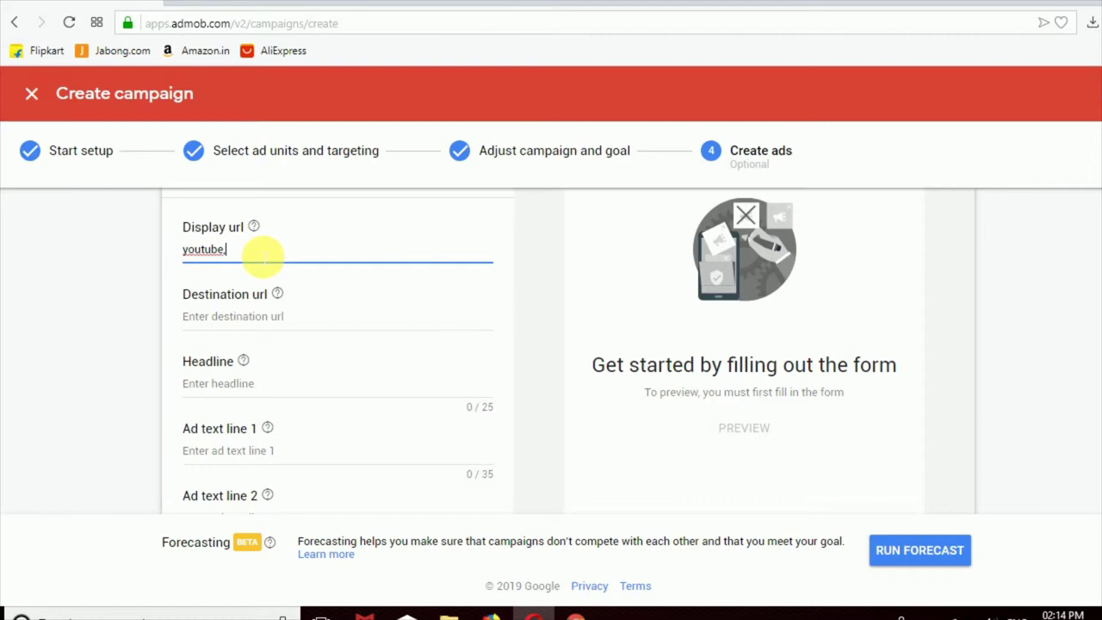
key(BackSpace)
text(.com/c/)
text(apoorv)
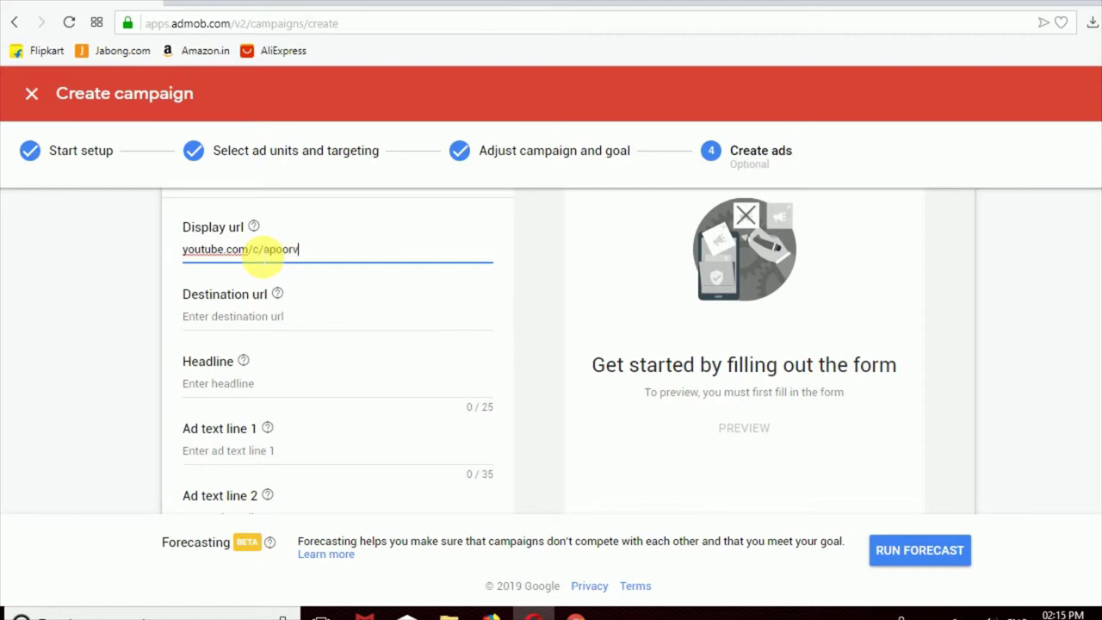
text(pathak)
Copy the display URL and open that channel address in the other browser tab.
key(ctrl+a)
key(ctrl+c)
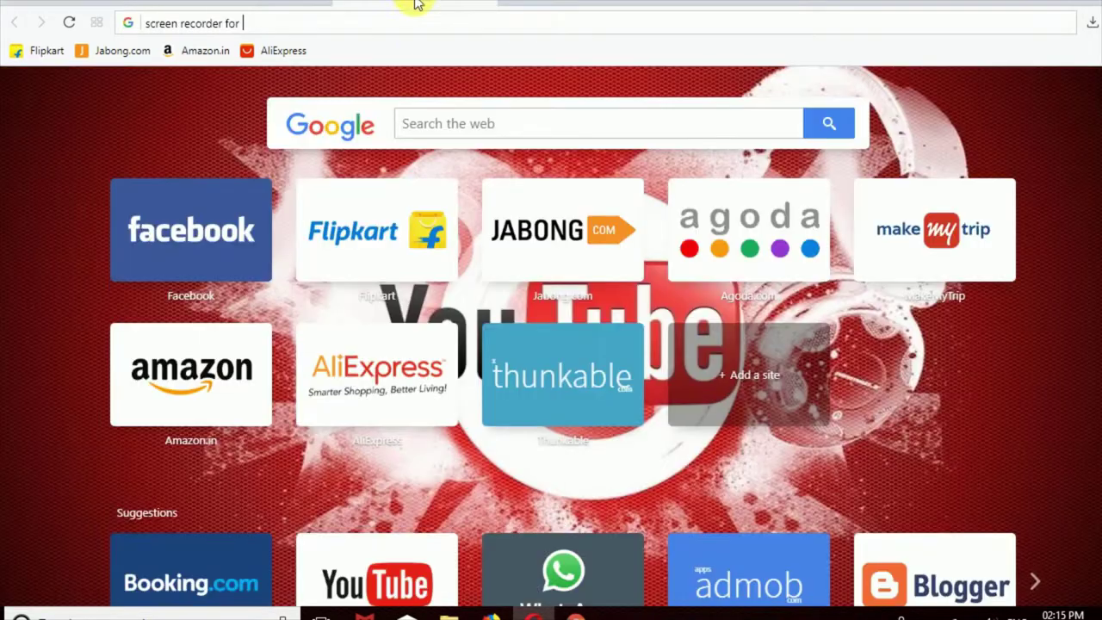
key(ctrl+a)
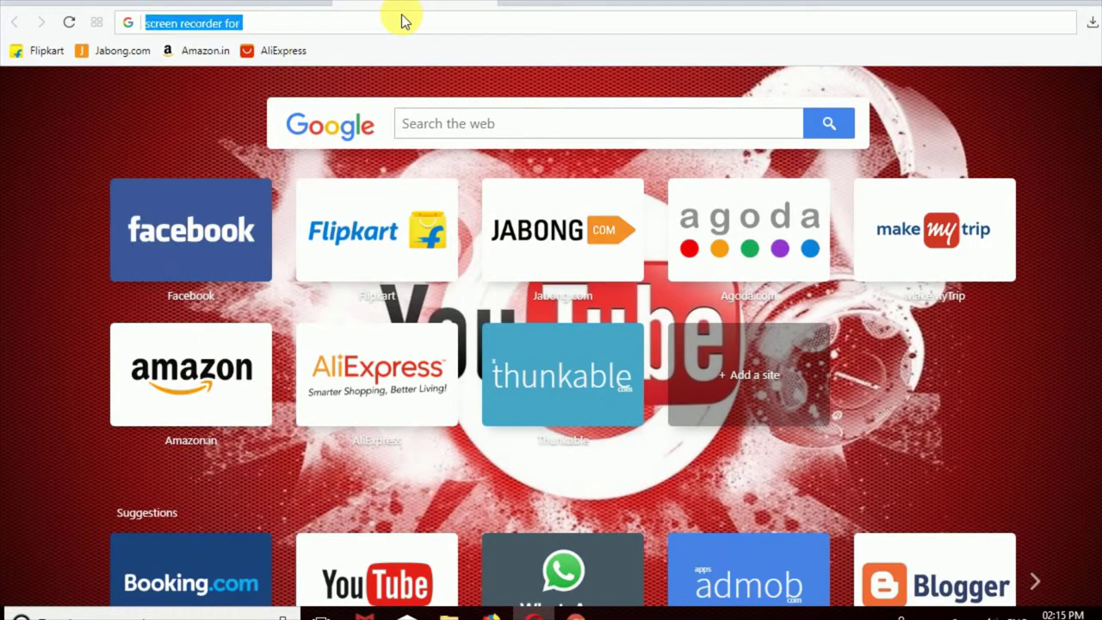
key(BackSpace)
key(ctrl+v)
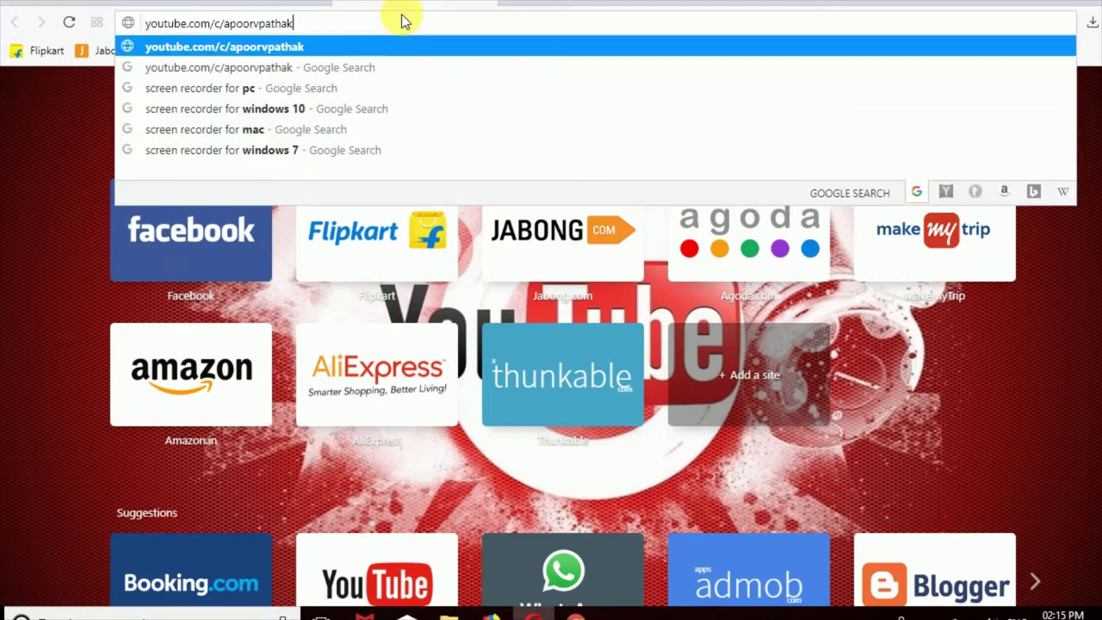
key(Return)
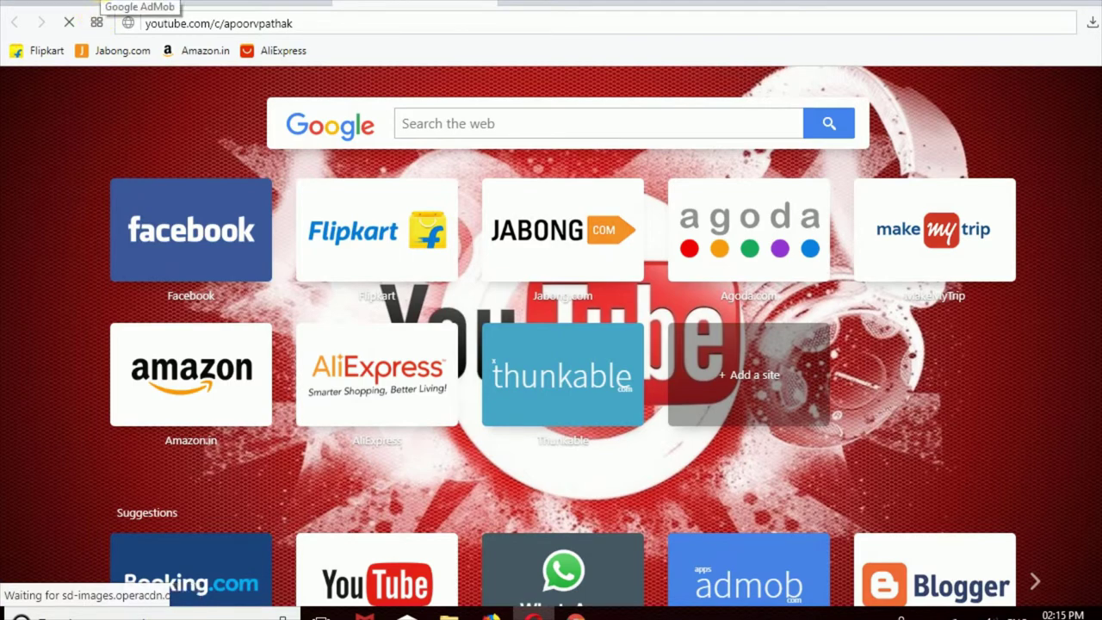
click(138, 3)
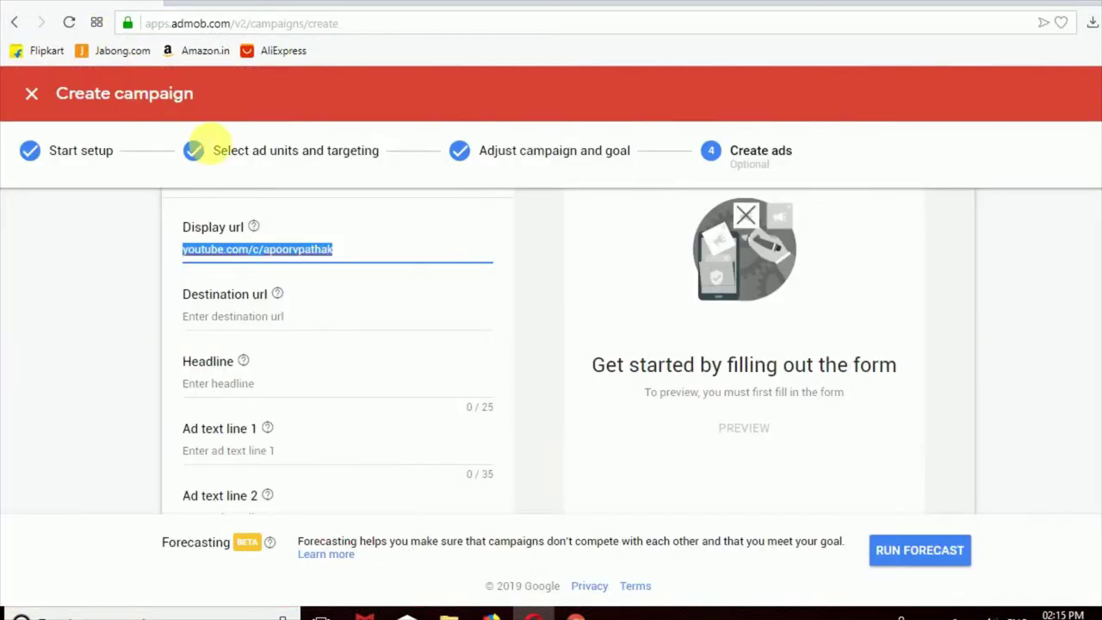
click(303, 314)
text(https://youtube.com/c/apoorvpathak)
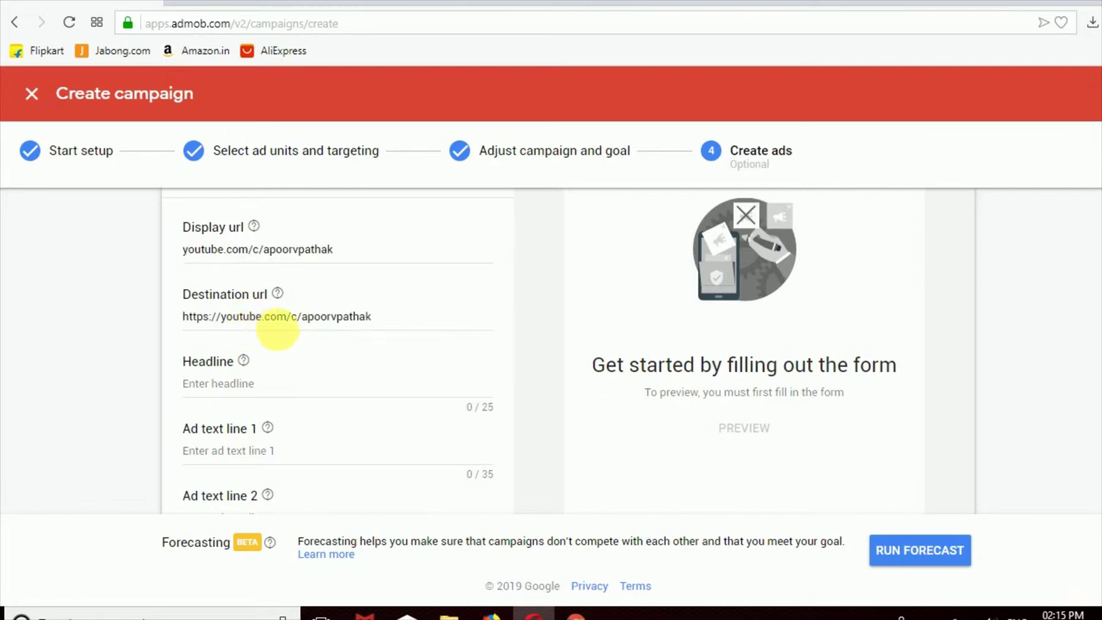
Set the ad's headline to "Subscribe To Know Tech".
click(261, 390)
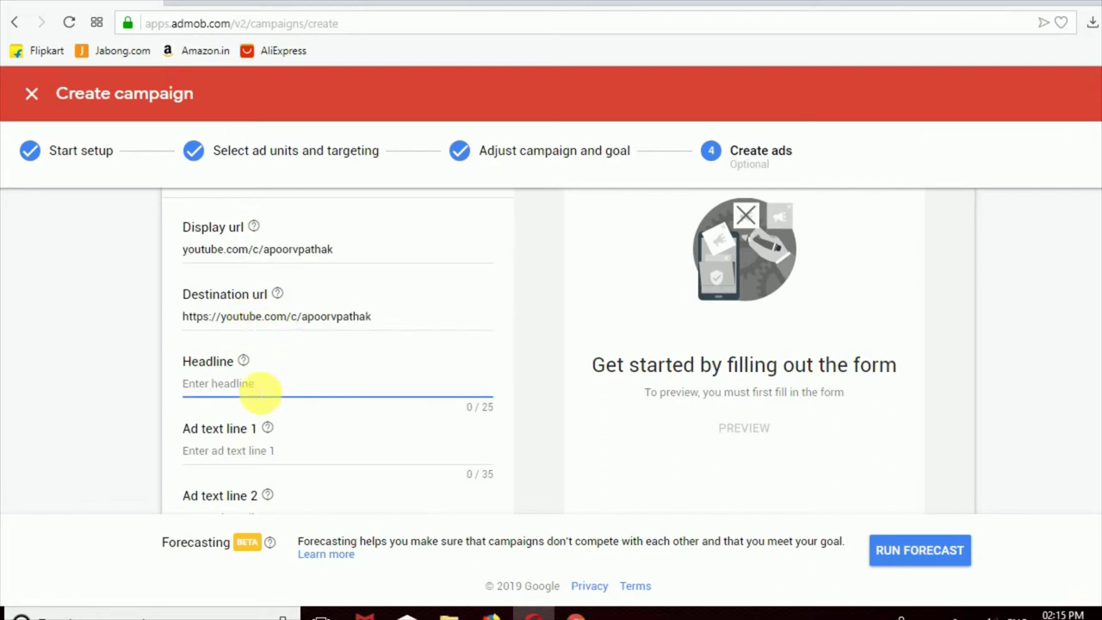
text(Subscribe To Get Lates)
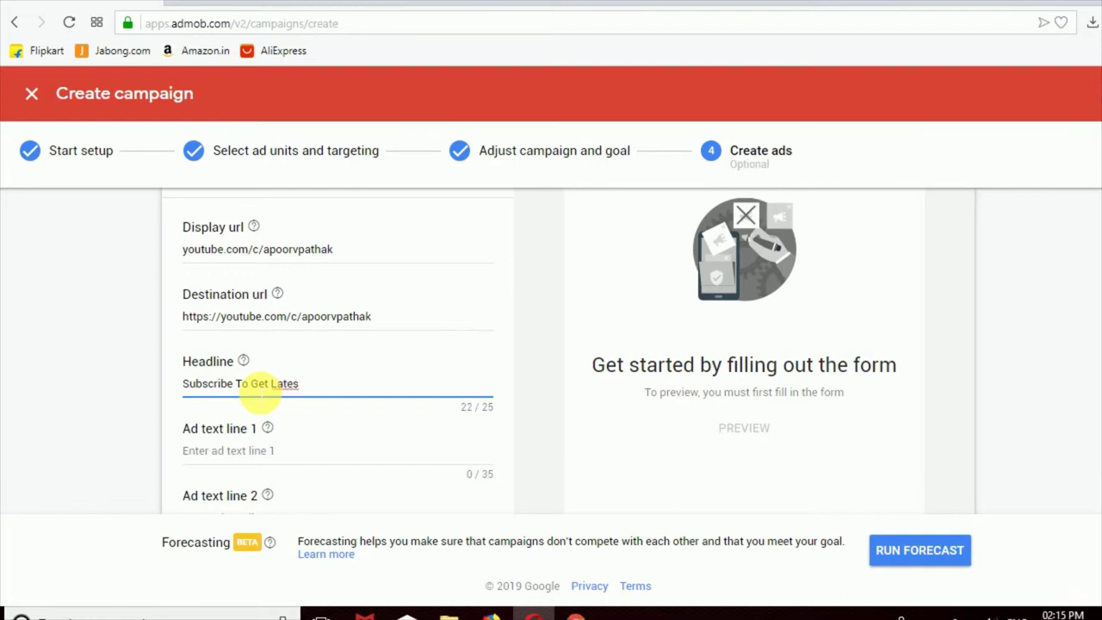
key(BackSpace)
key(BackSpace)
key(BackSpace)
key(BackSpace)
key(BackSpace)
key(BackSpace)
key(BackSpace)
key(BackSpace)
key(BackSpace)
key(BackSpace)
text(Know)
key(End)
text(About)
key(BackSpace)
key(BackSpace)
key(BackSpace)
key(BackSpace)
key(BackSpace)
key(BackSpace)
text(Tech)
Set ad text line 1 to "Everything About Tech" and ad text line 2 to "Subscribe To The Channel".
click(295, 454)
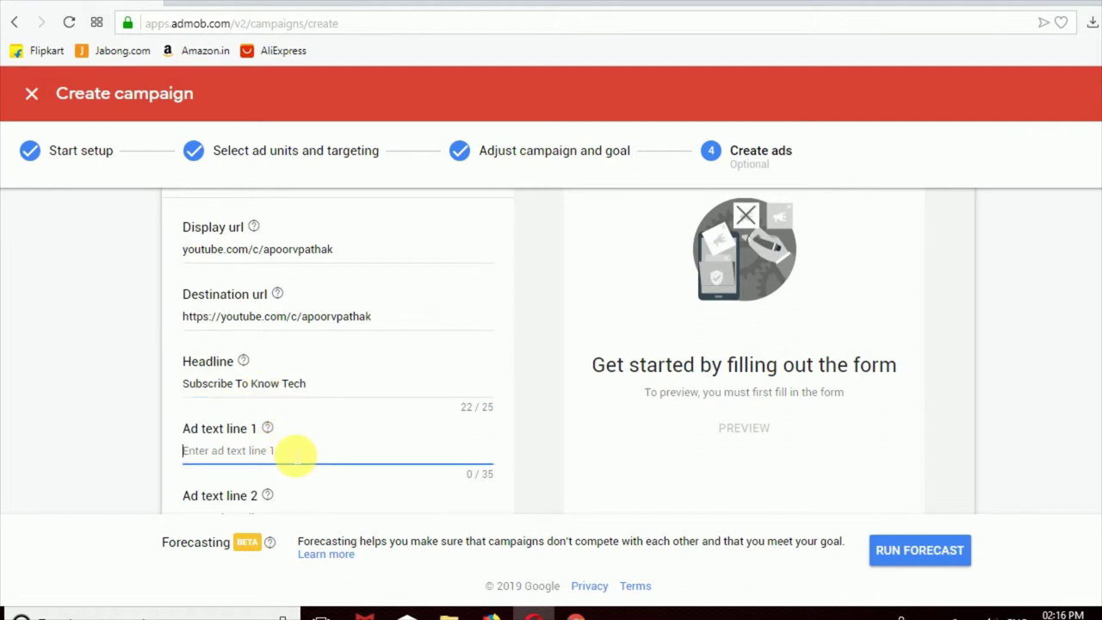
text(Everything About )
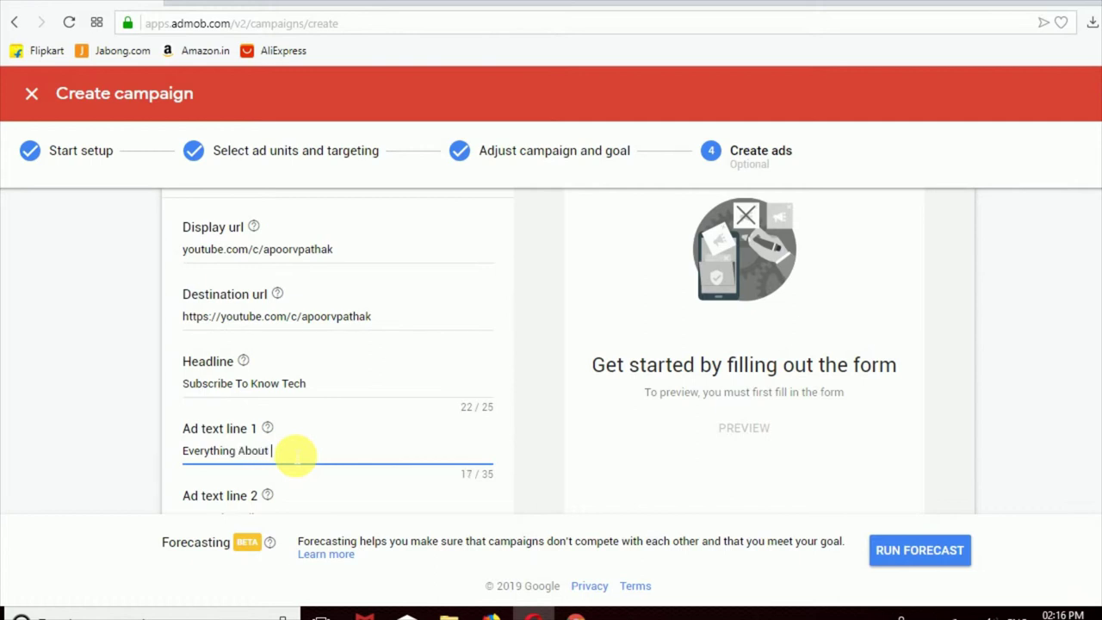
text(Tech)
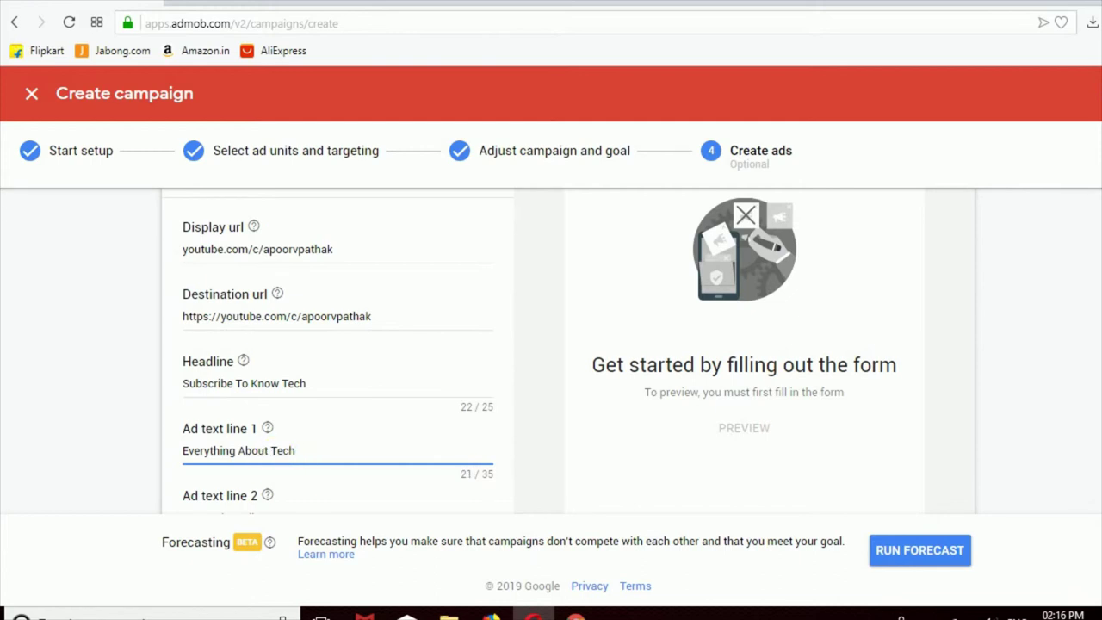
scroll(568, 344, down, 3)
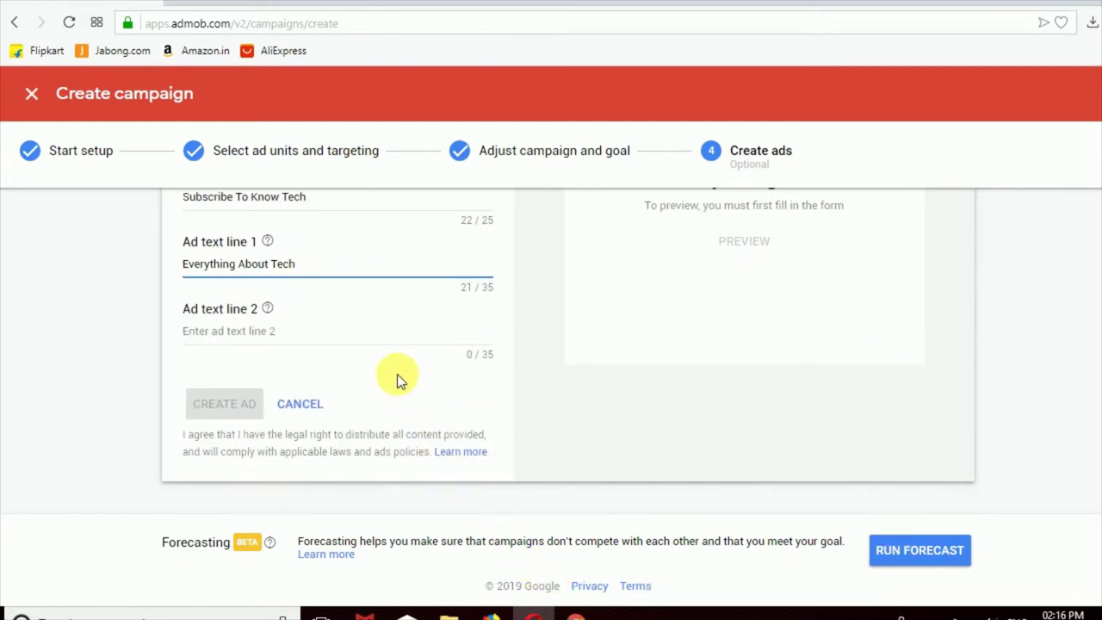
click(386, 339)
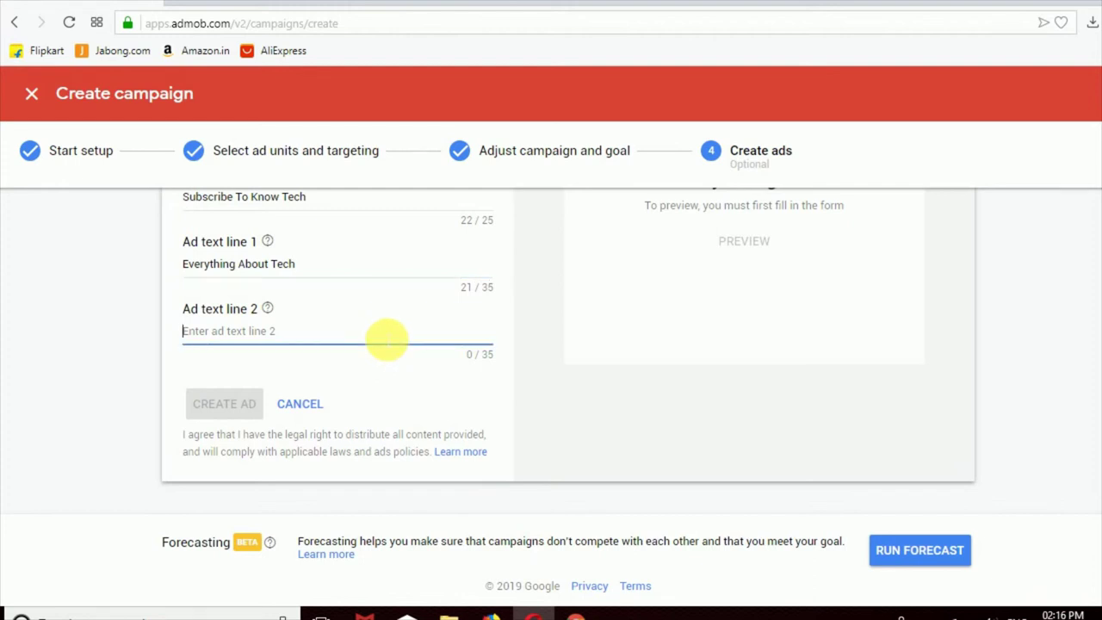
text(Su)
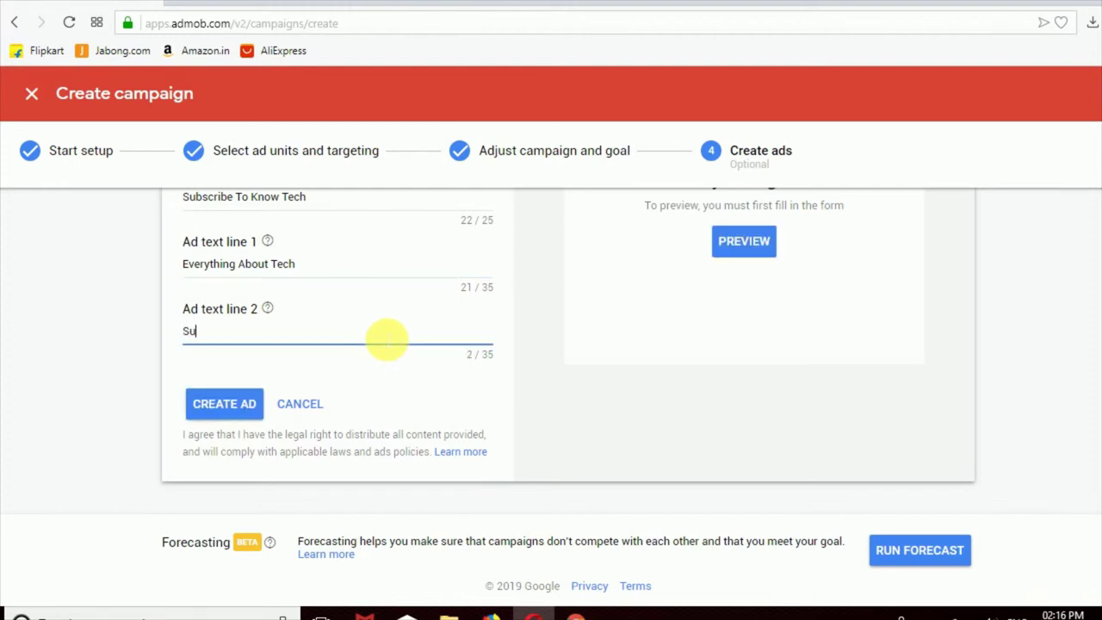
text(bscribe To The Channel)
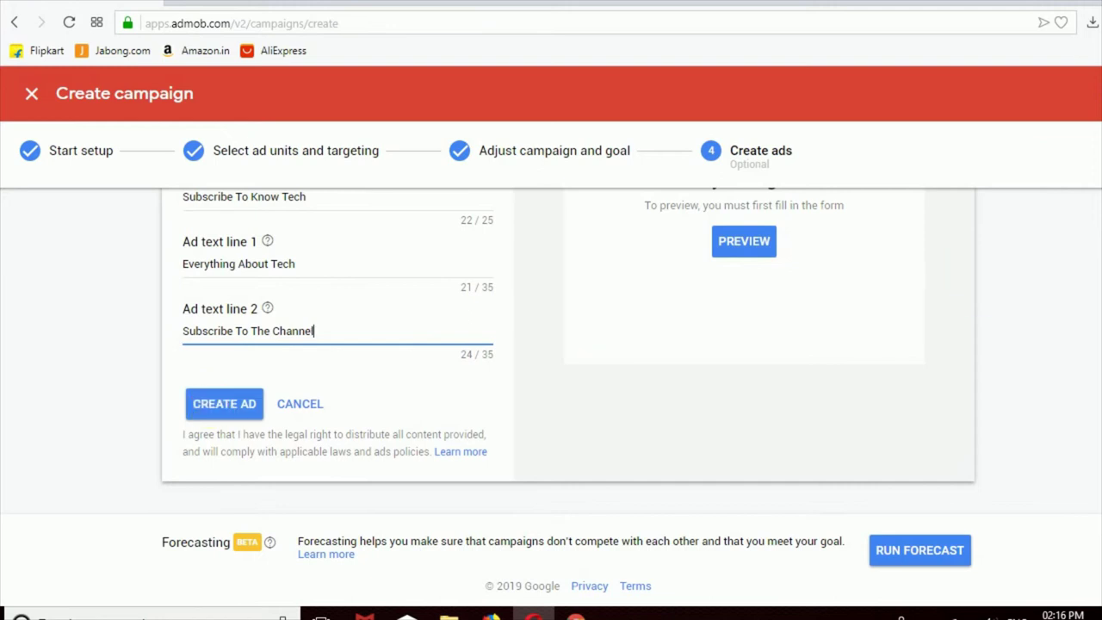
Generate a preview of the text ad and view it.
scroll(551, 344, up, 3)
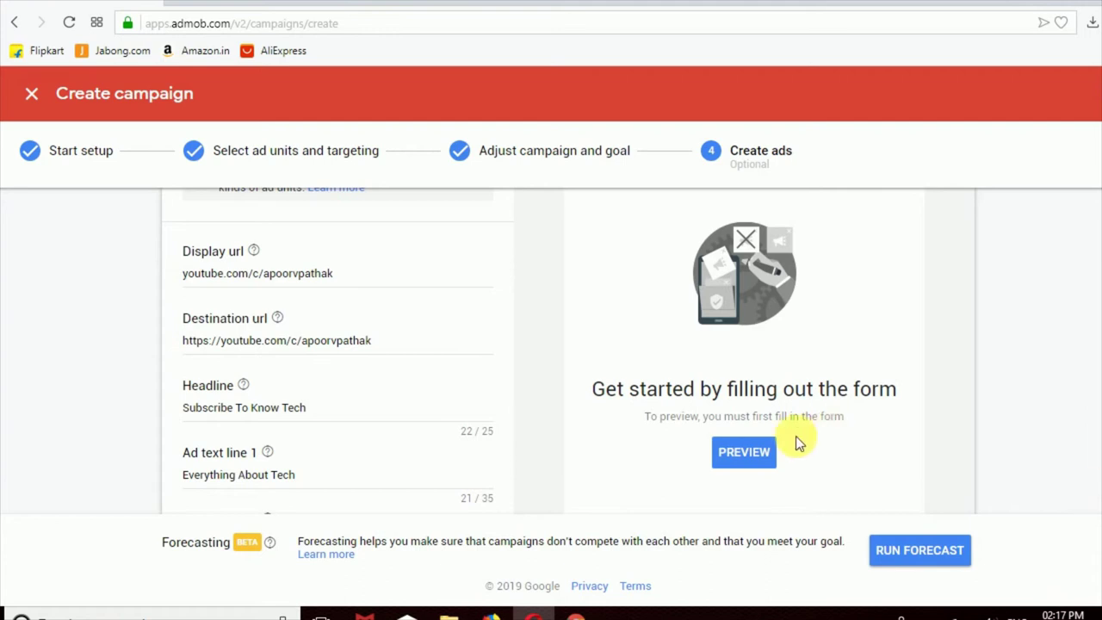
click(745, 451)
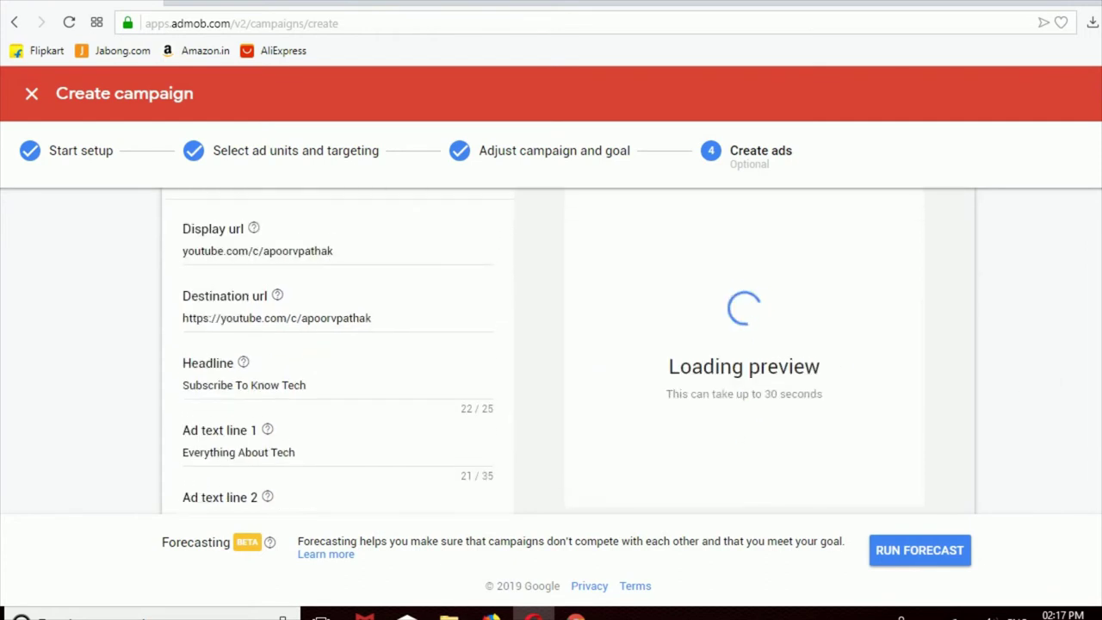
scroll(1097, 353, down, 2)
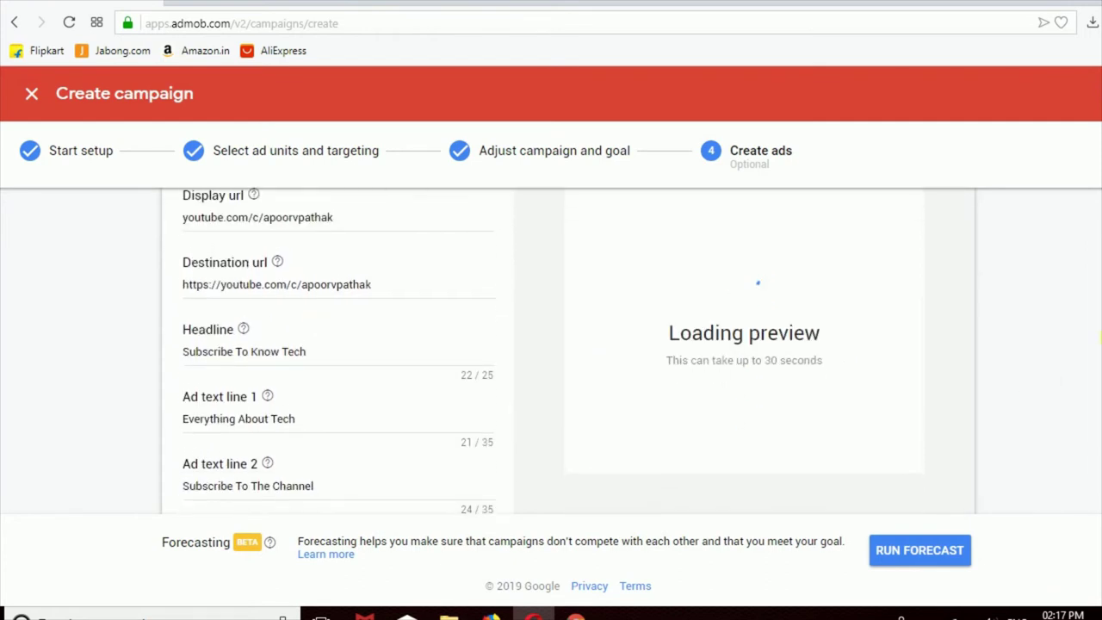
scroll(1097, 353, up, 1)
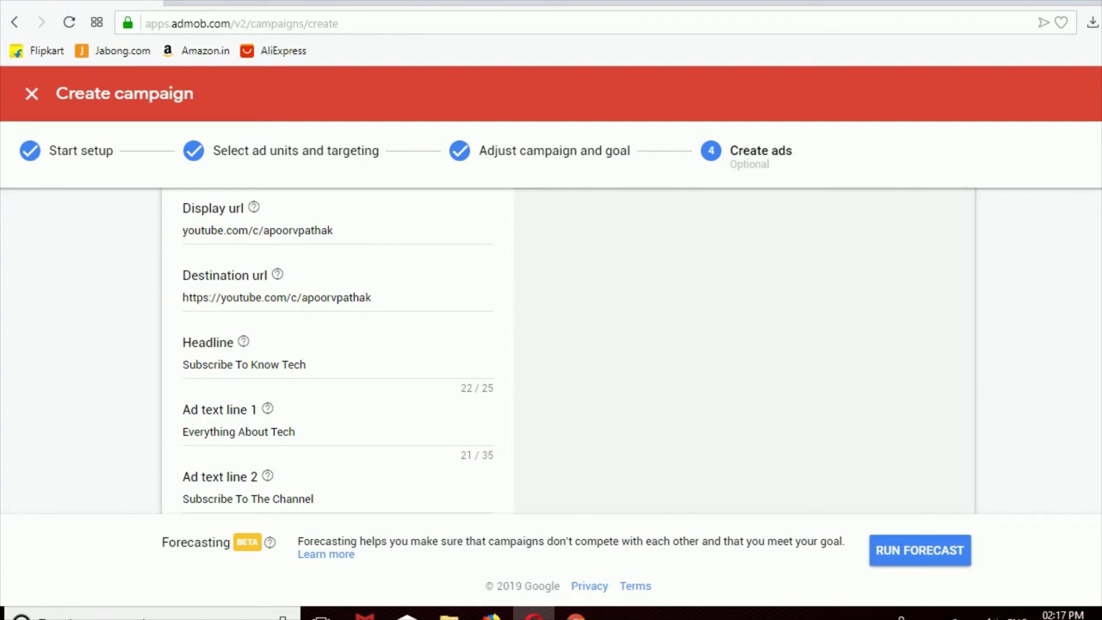
scroll(553, 341, up, 3)
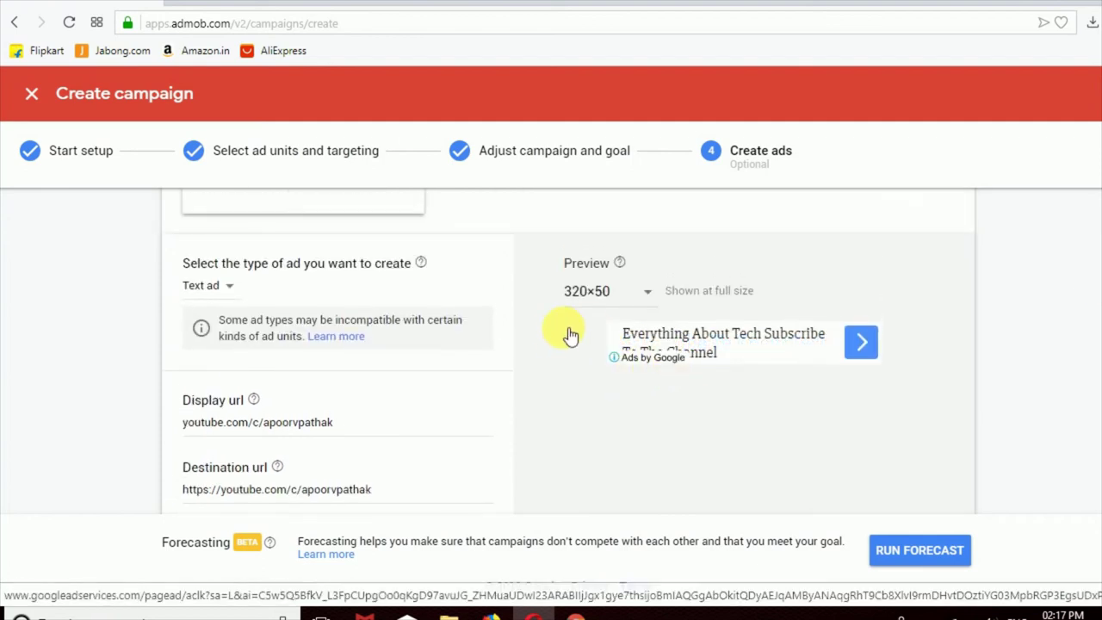
Change the ad preview size to 320×100.
click(603, 292)
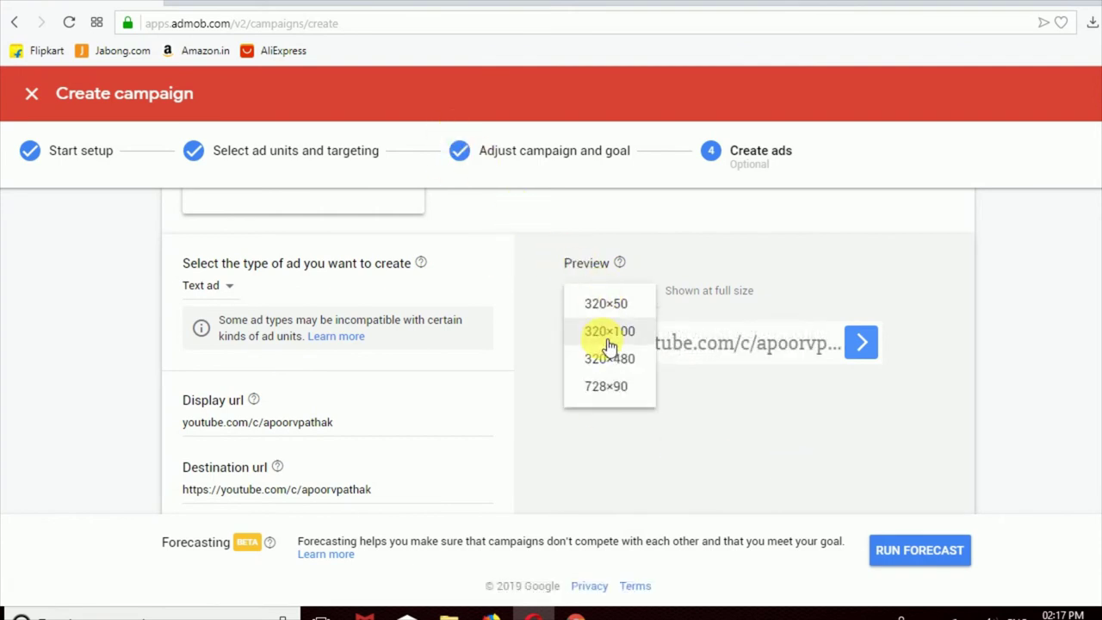
click(608, 341)
scroll(631, 342, down, 4)
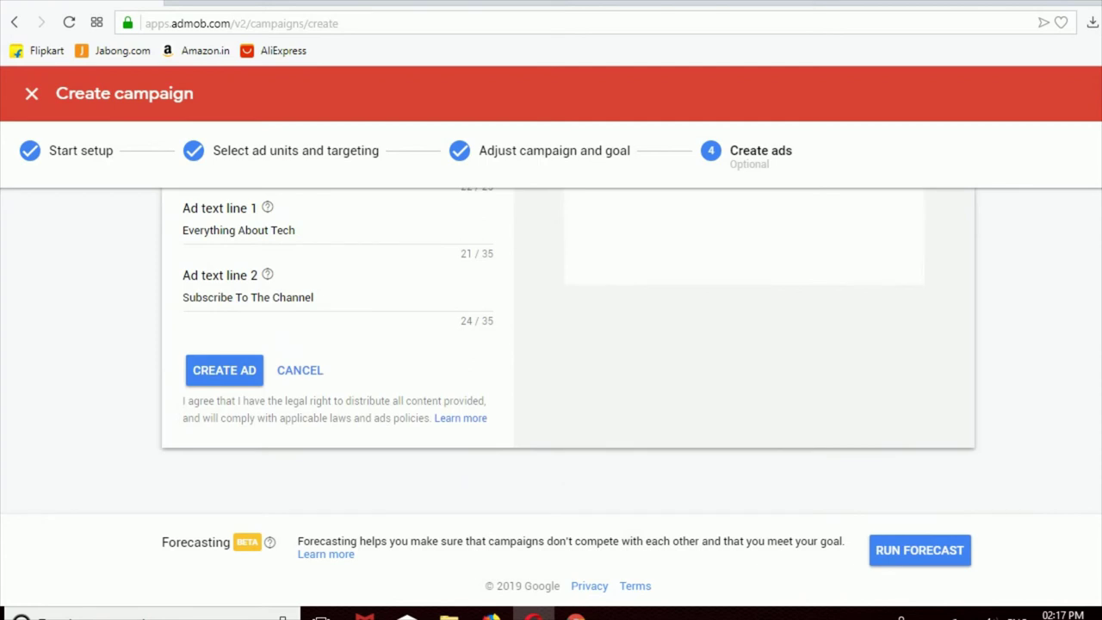
scroll(568, 344, up, 4)
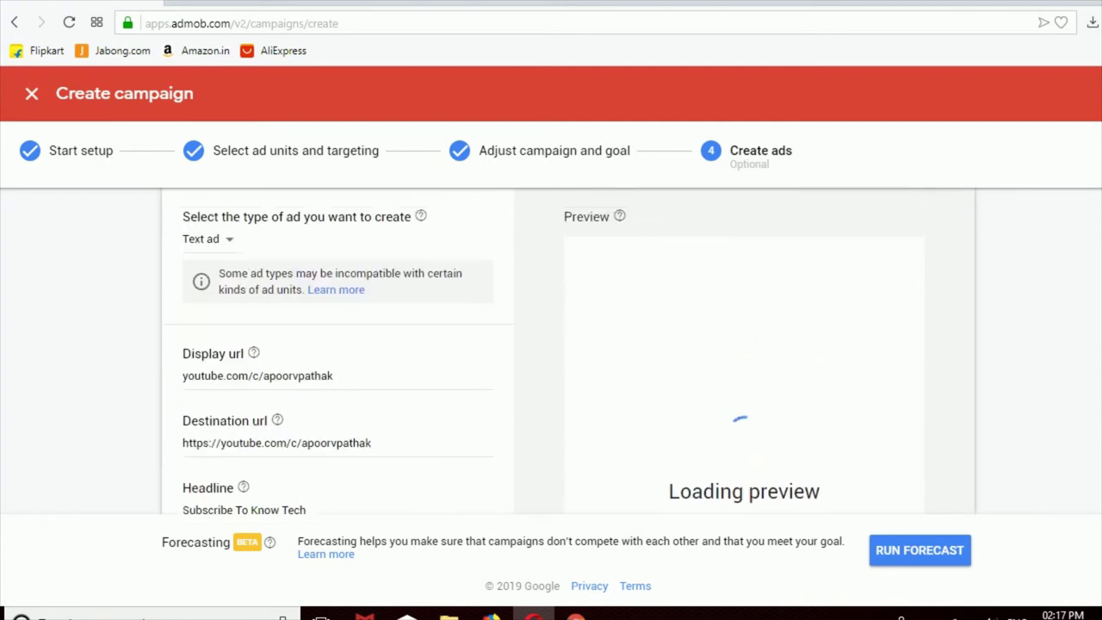
scroll(568, 353, up, 1)
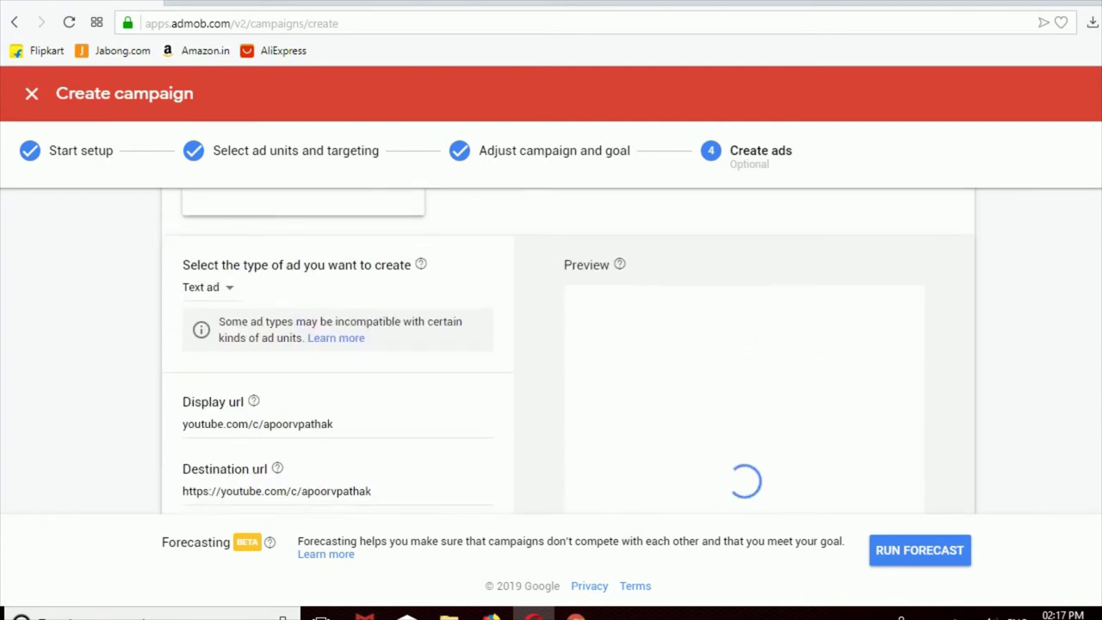
Switch to the promoted YouTube channel's page, subscribe to the channel and turn on notifications for every new video.
scroll(568, 353, down, 3)
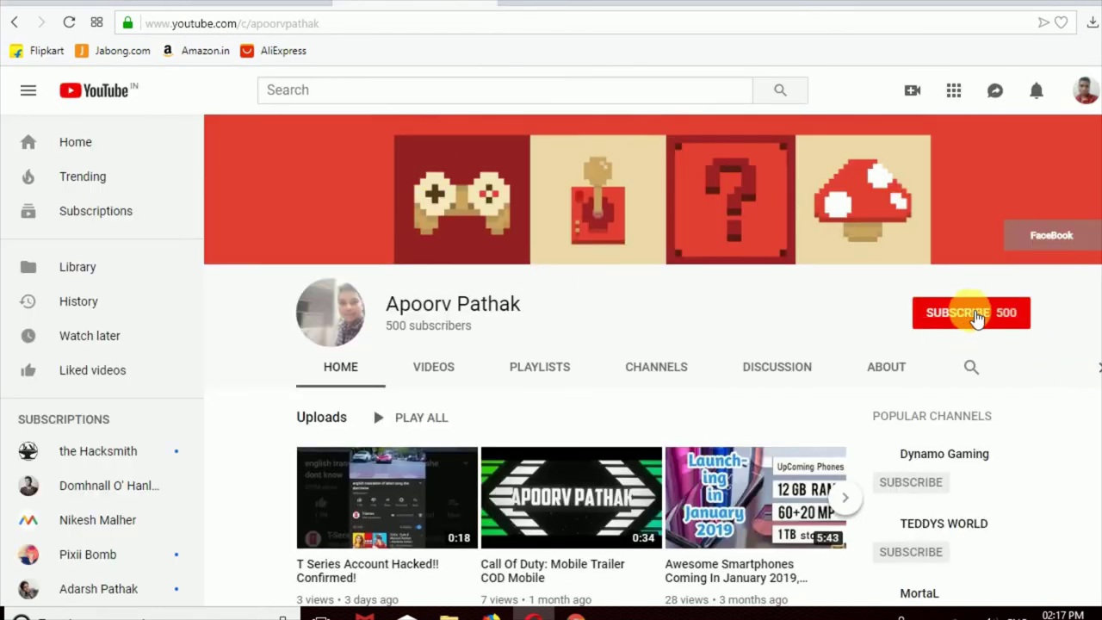
click(974, 314)
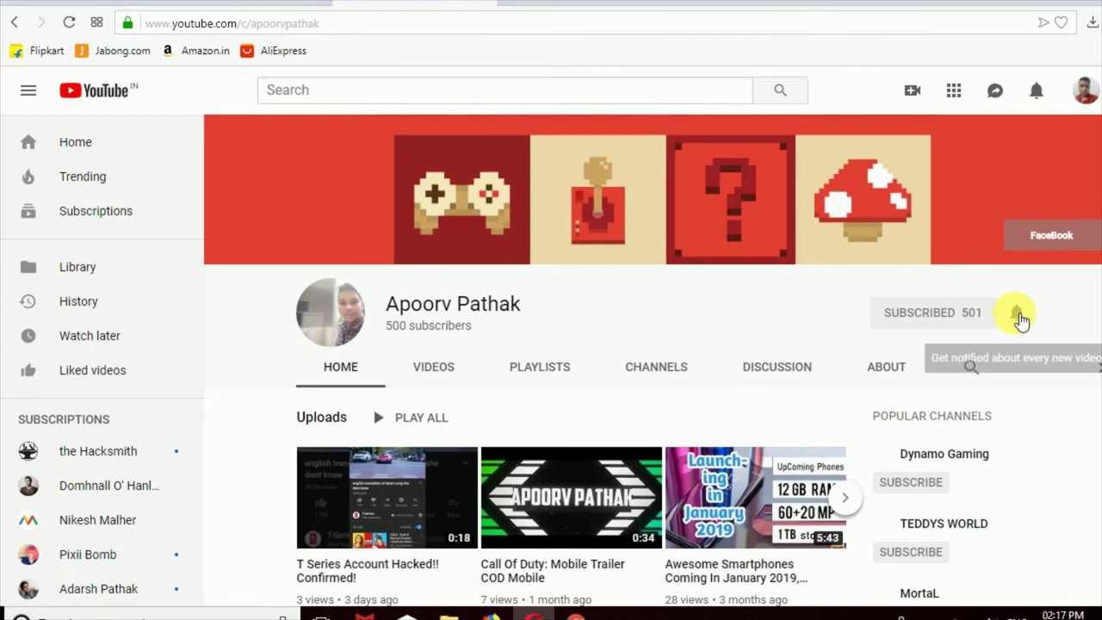
click(1017, 315)
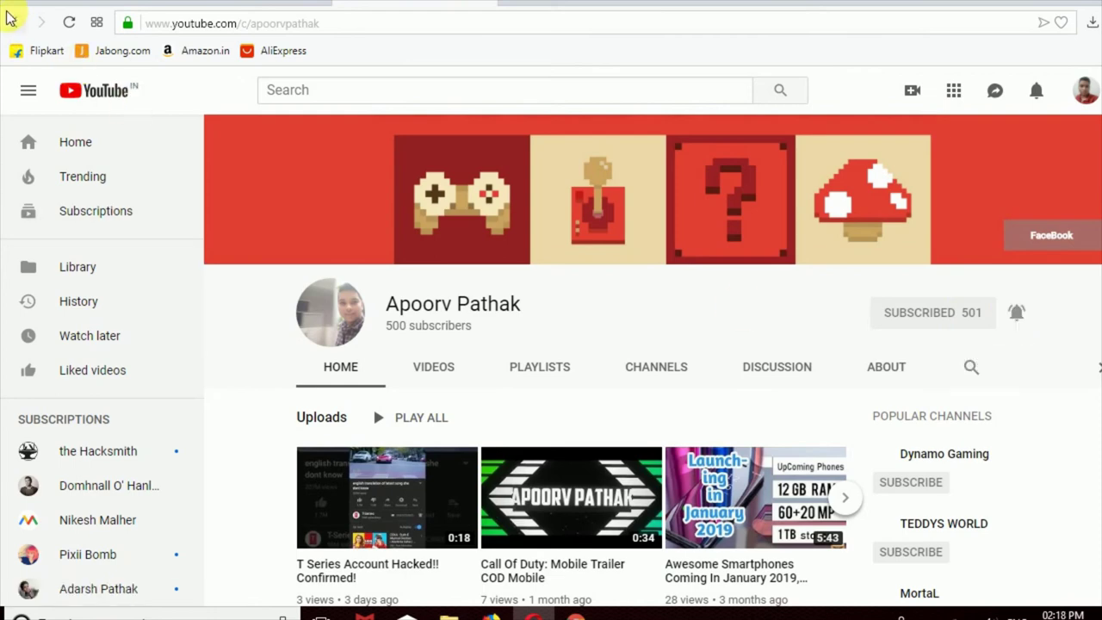
Return to the AdMob campaign setup, create the text ad and finish the campaign to get back to the campaigns list.
click(86, 1)
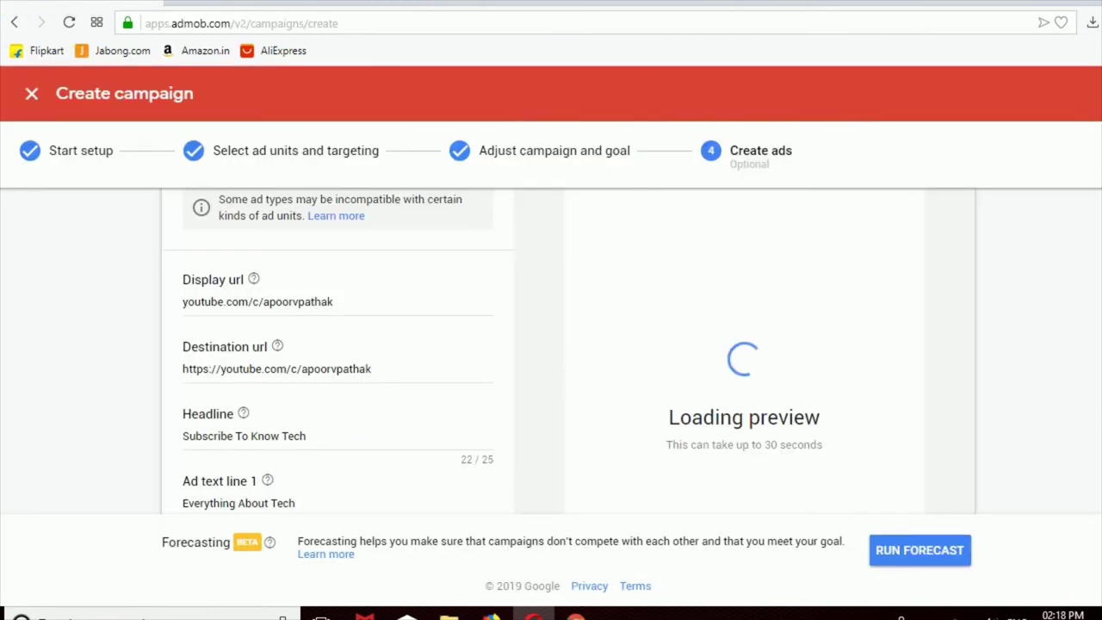
scroll(542, 353, down, 1)
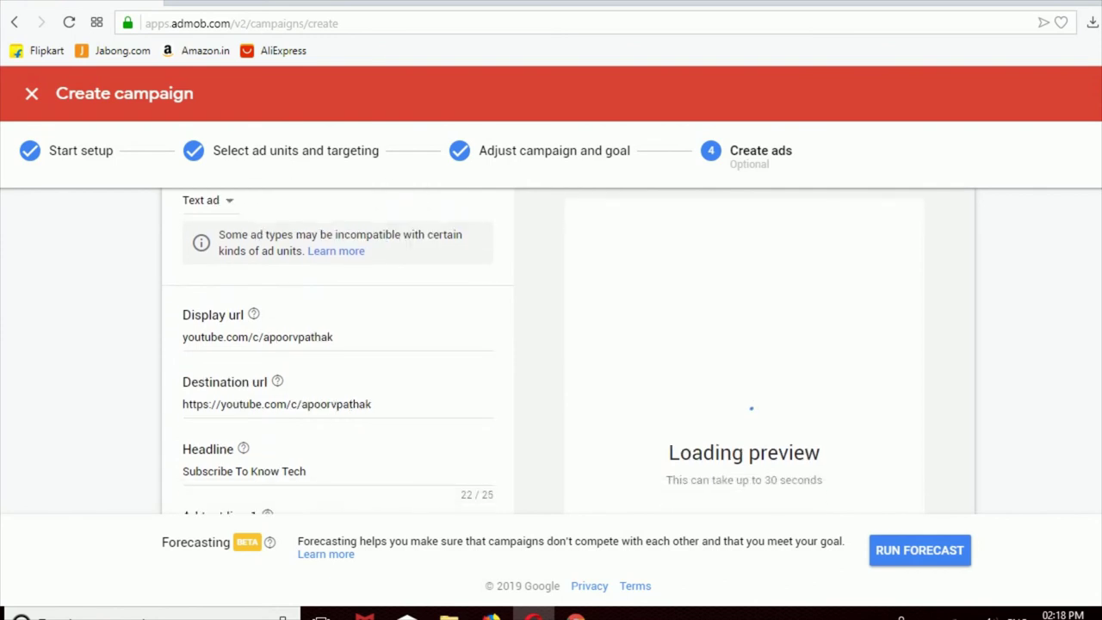
scroll(551, 353, up, 2)
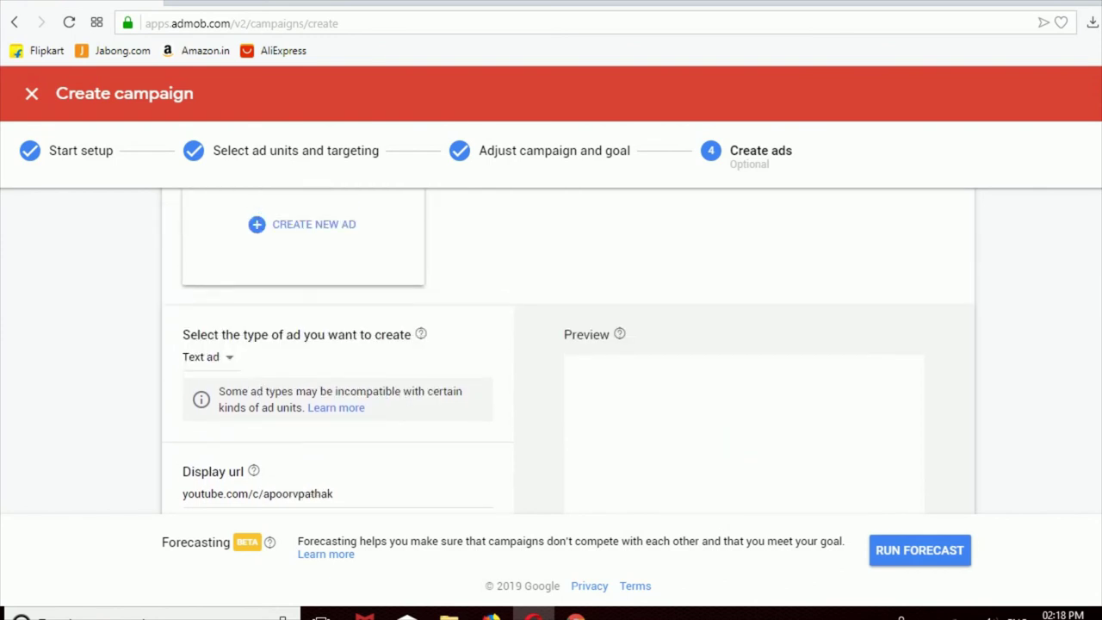
scroll(551, 353, down, 5)
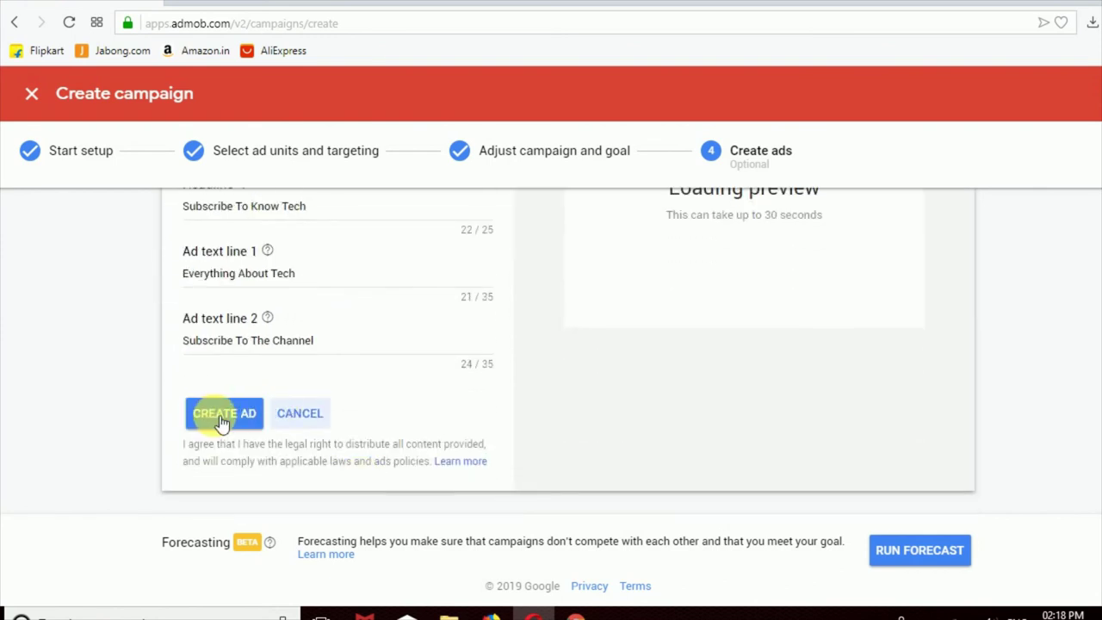
click(222, 416)
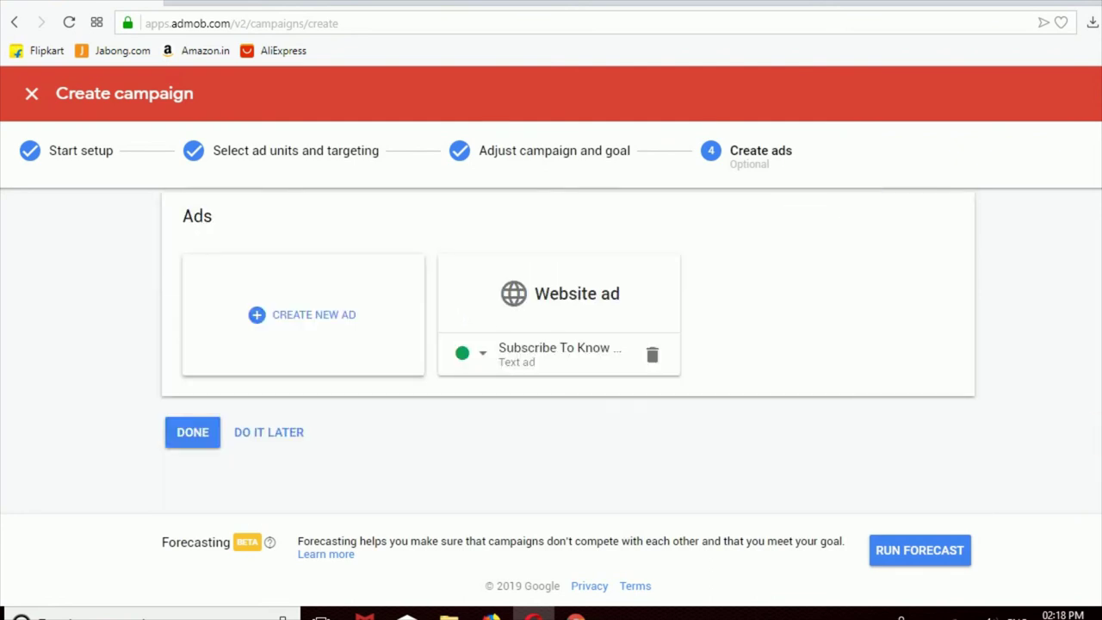
click(193, 433)
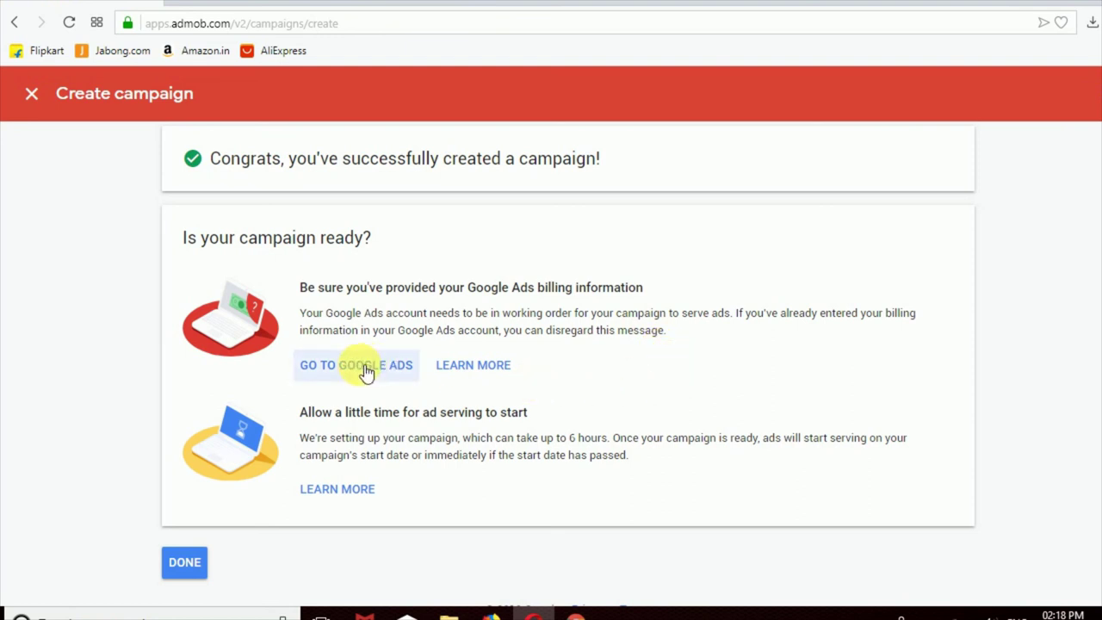
click(185, 564)
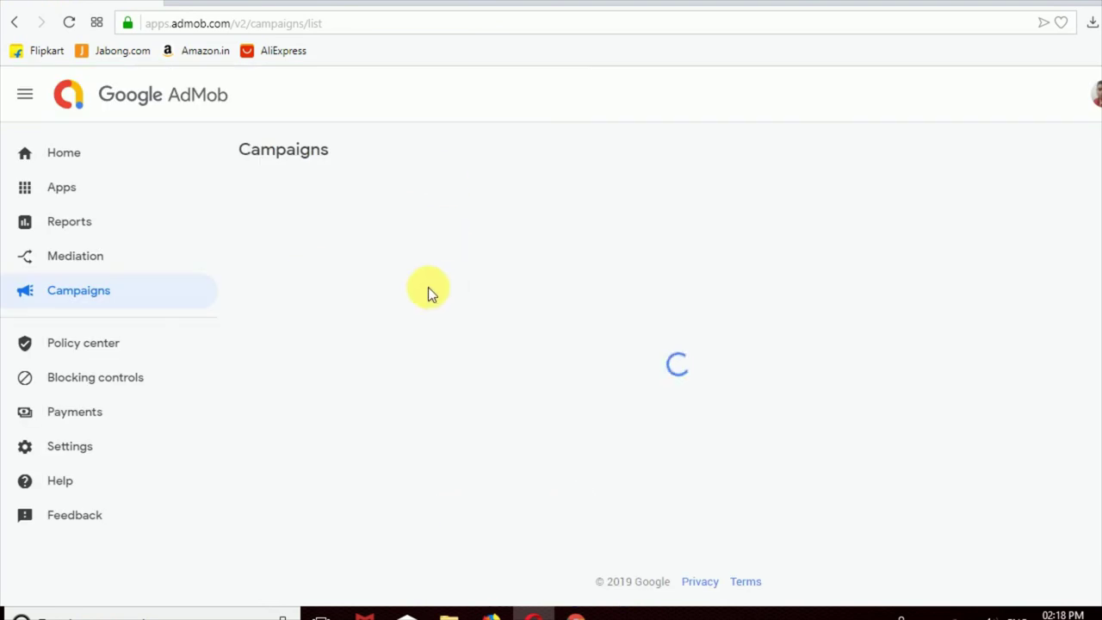